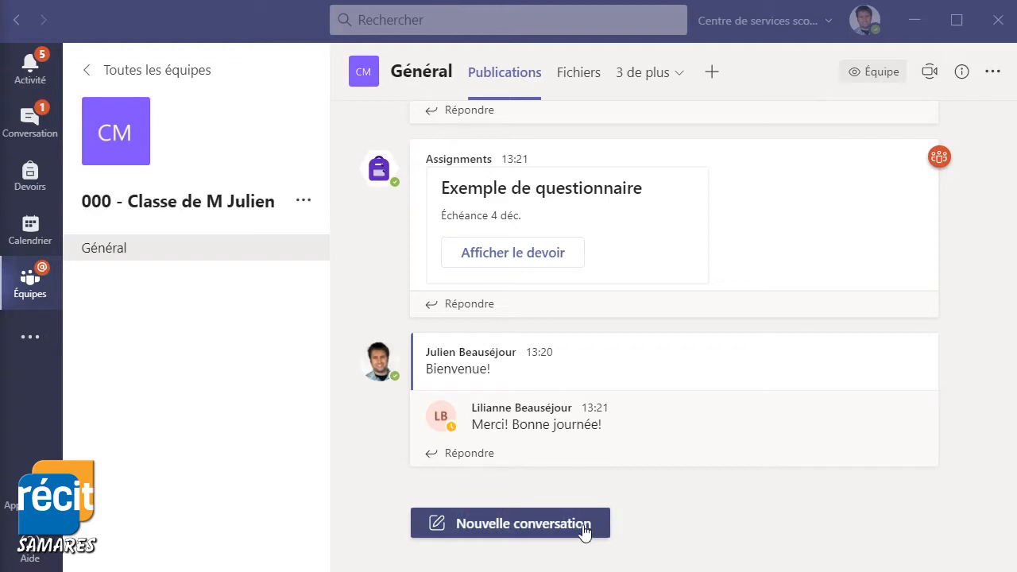
Step: Start a new conversation in the Général channel and add a Forms poll to it, searching the apps for "for"
left_click(508, 529)
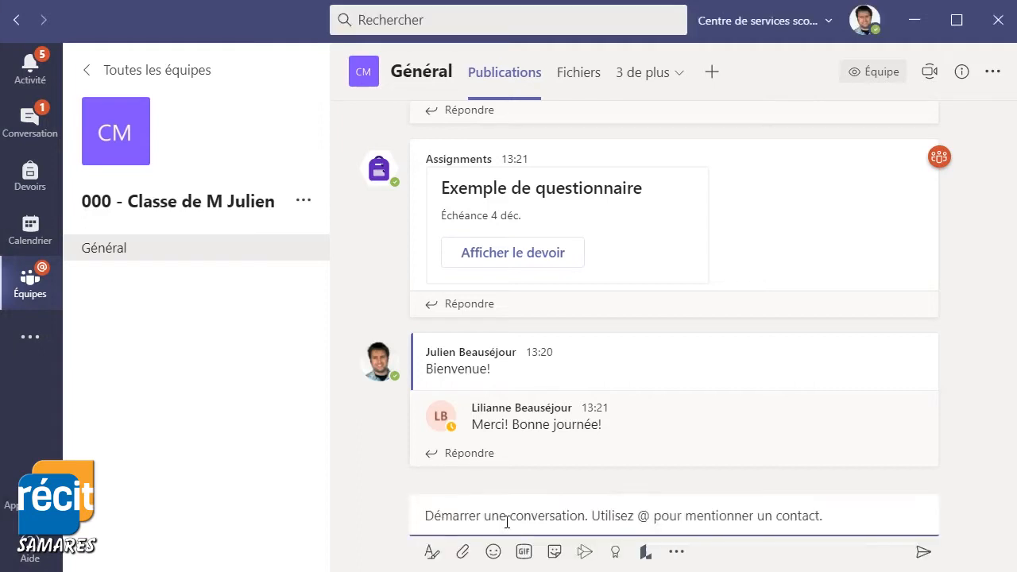
left_click(677, 553)
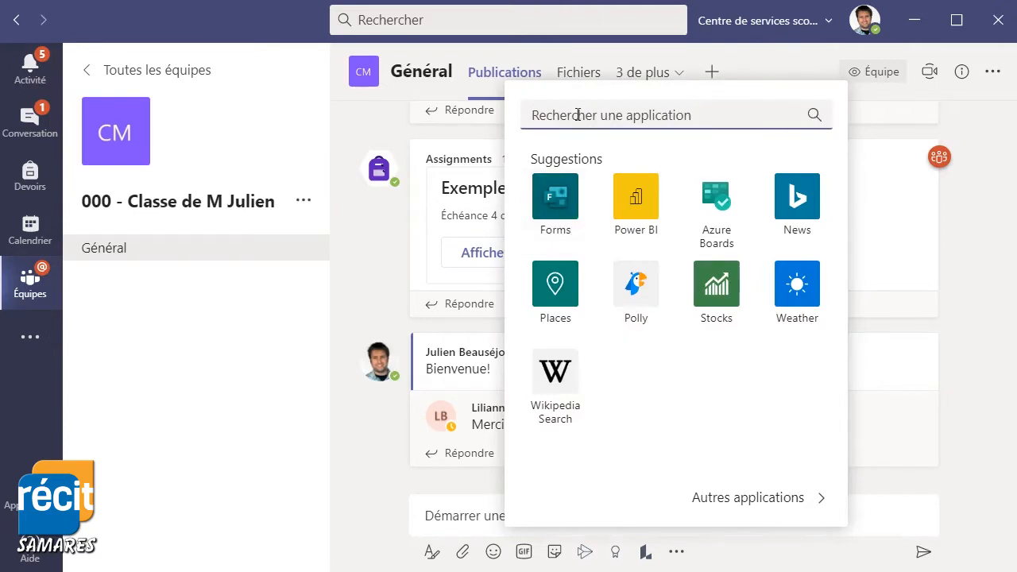
type("r")
key("BackSpace")
type("fr")
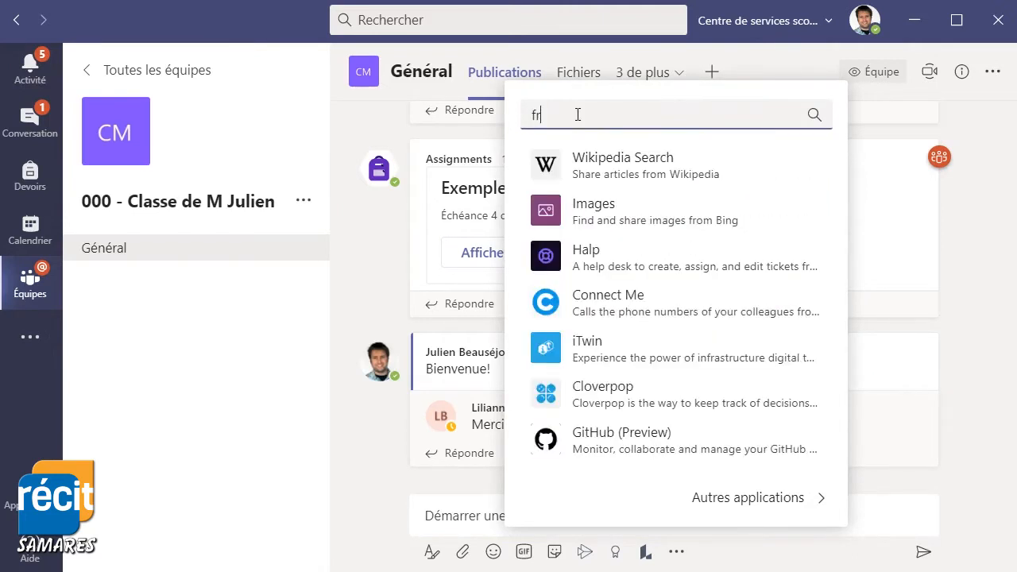
key("BackSpace")
type("or")
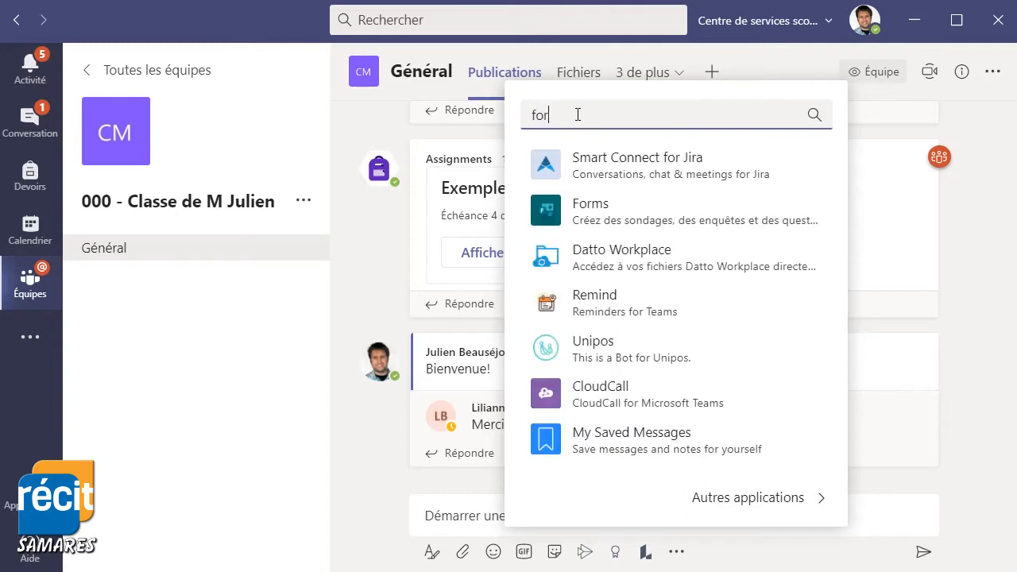
left_click(588, 220)
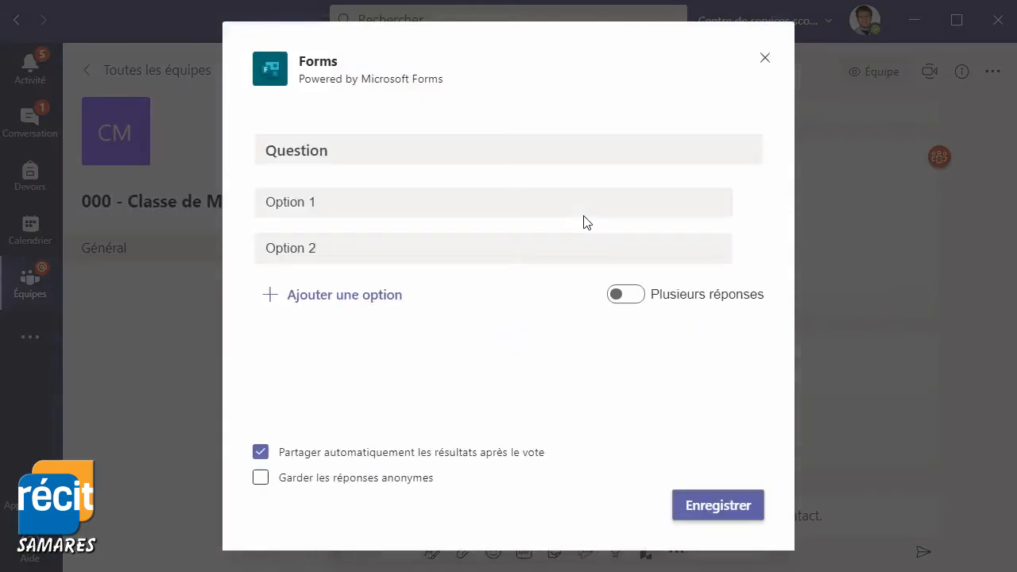
Step: Enter "303 - Quel est l'animal le plus rapide parmi les suivants?" as the poll question
double_click(357, 150)
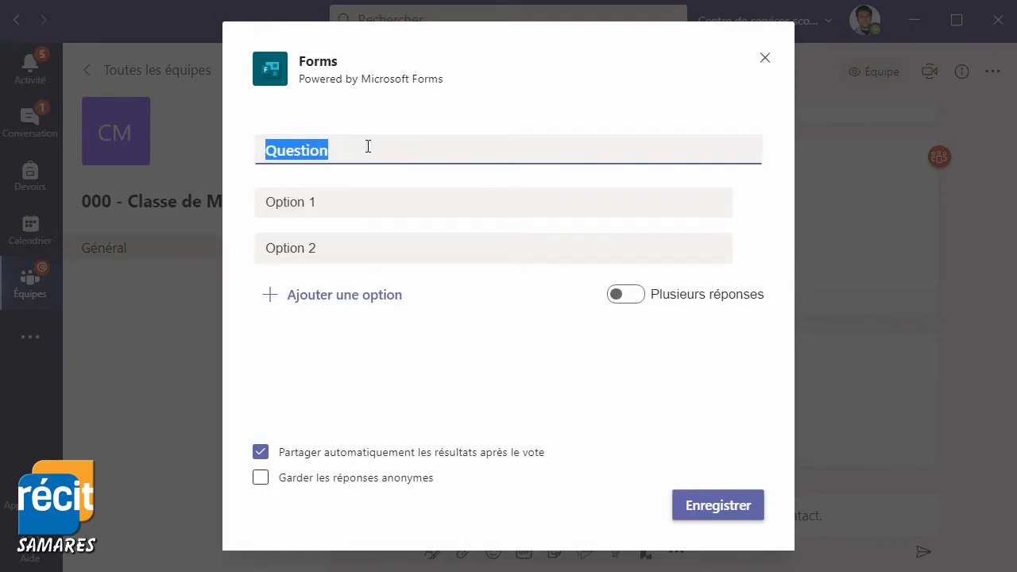
type("30")
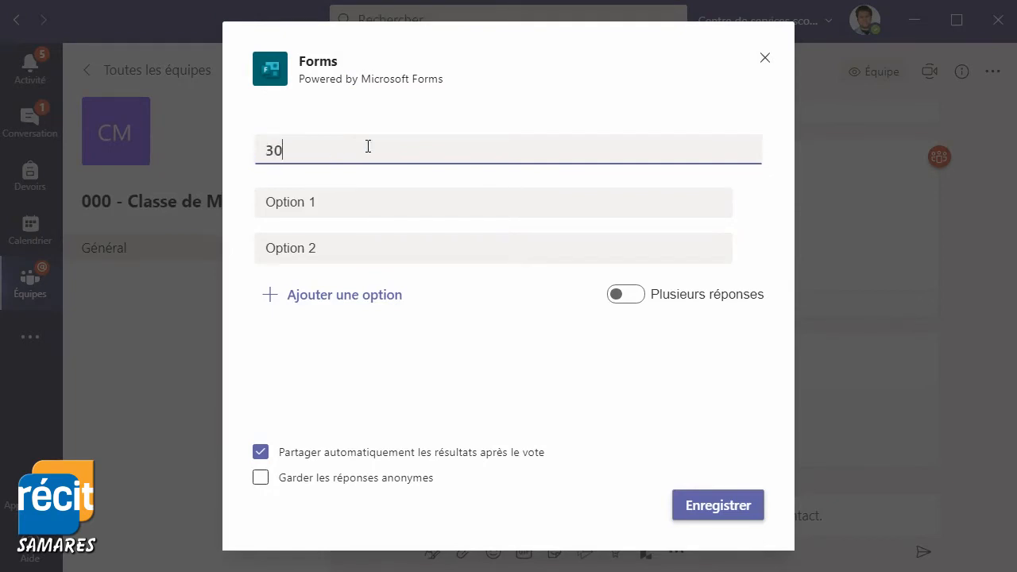
type("3 -")
key("alt+Tab")
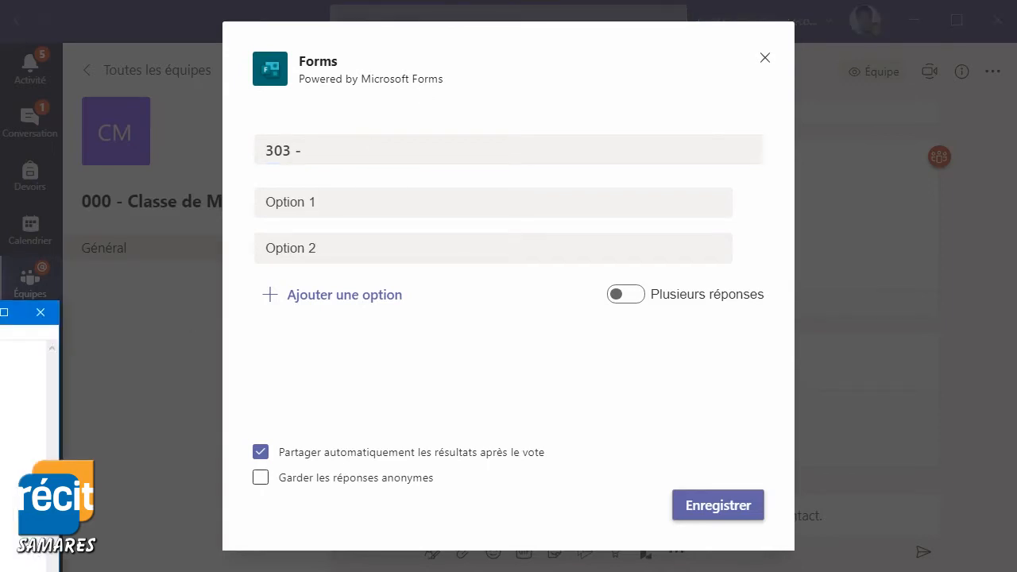
left_click(278, 138)
type("Quel est l'animal le plus rapide parmi les suivants?")
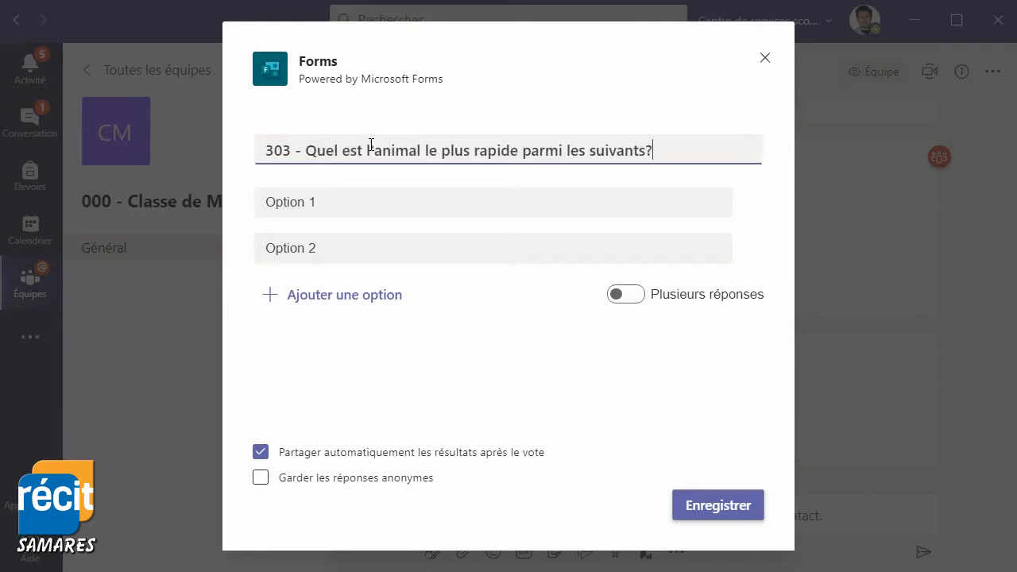
Step: Give the poll three answer options: Chien, Guépard and Tigre
left_click(350, 202)
type("Chien")
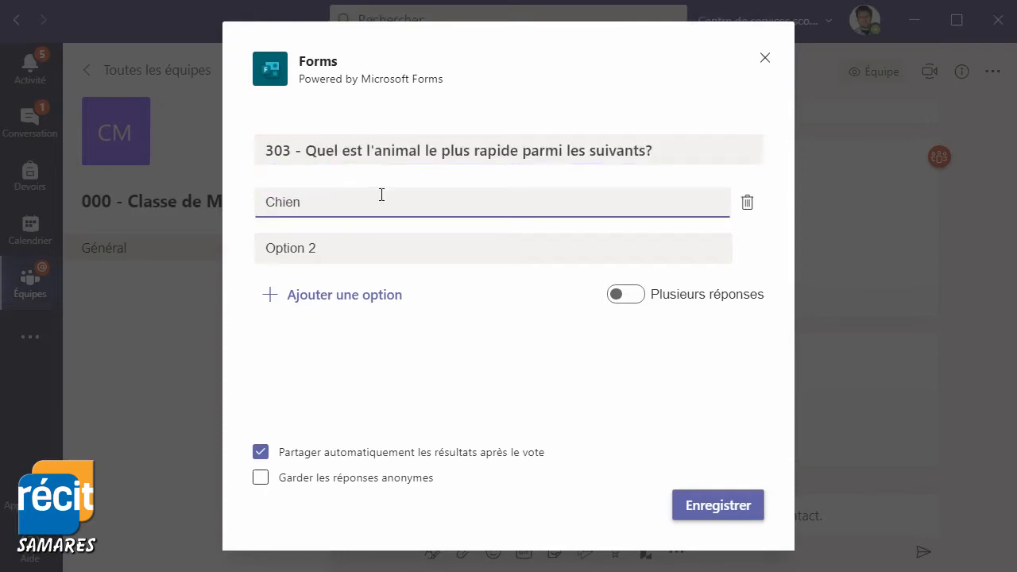
left_click(339, 255)
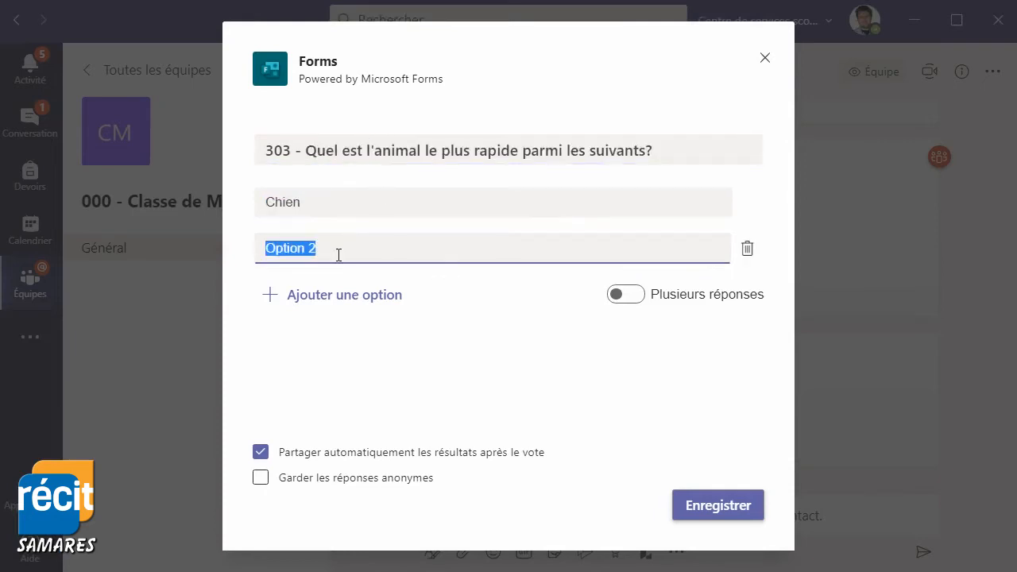
type("Guépoa")
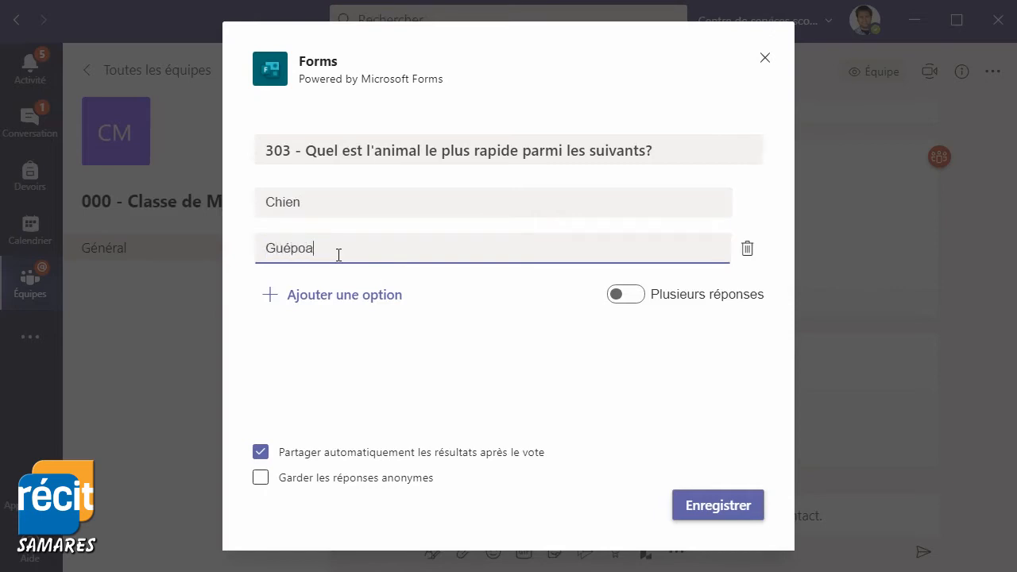
key("BackSpace")
key("BackSpace")
type("ard")
left_click(340, 295)
type("T")
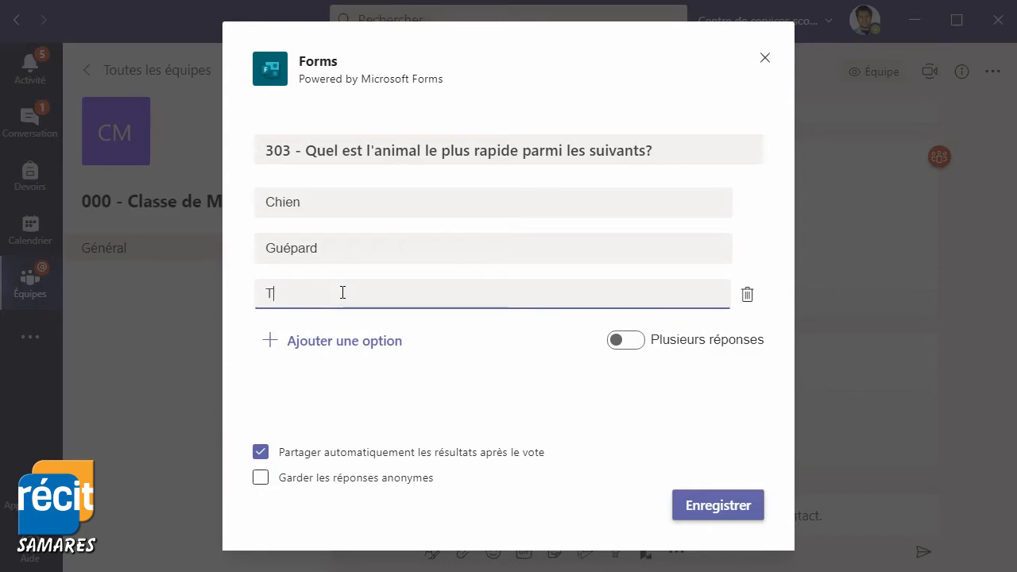
type("igre")
left_click(424, 353)
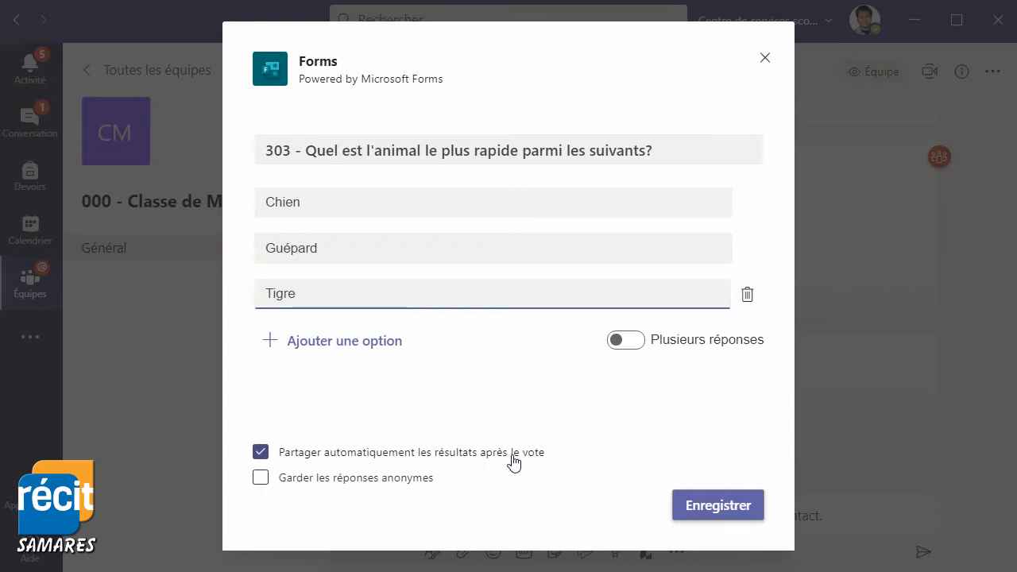
Step: Keep automatic sharing of results after the vote enabled, save the poll and send it to the channel
left_click(261, 452)
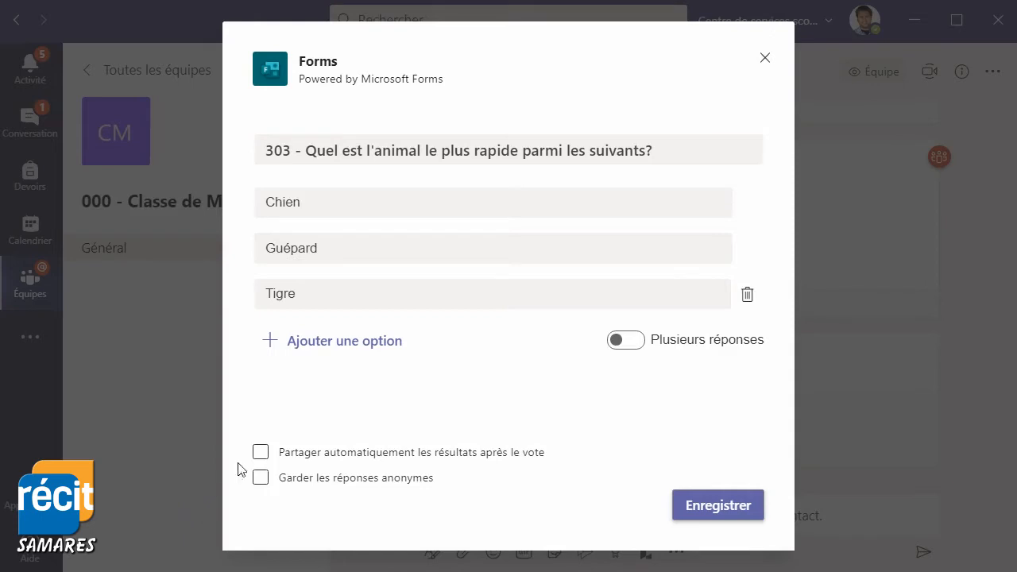
left_click(262, 454)
left_click(718, 508)
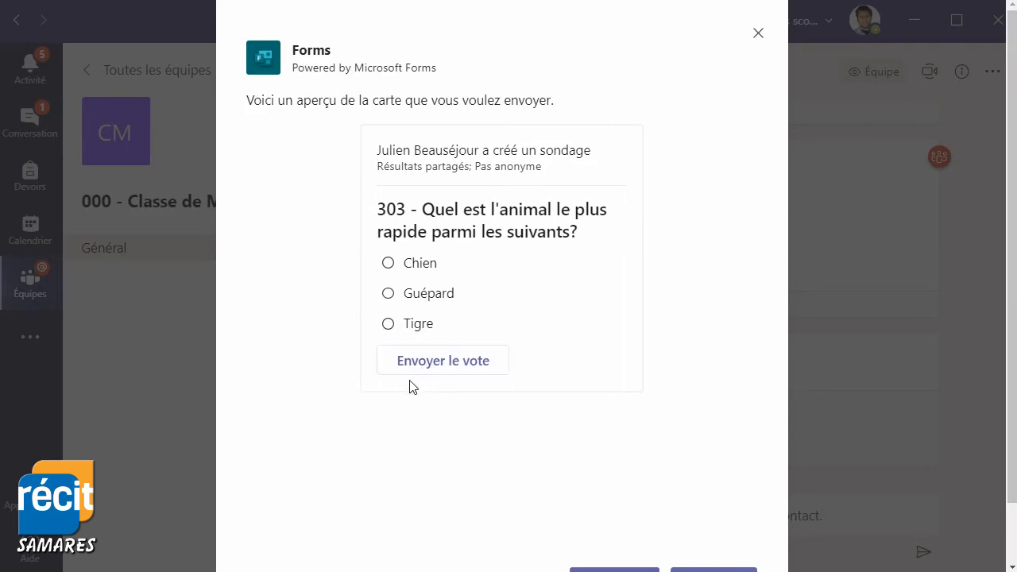
scroll(645, 337, "down", 1)
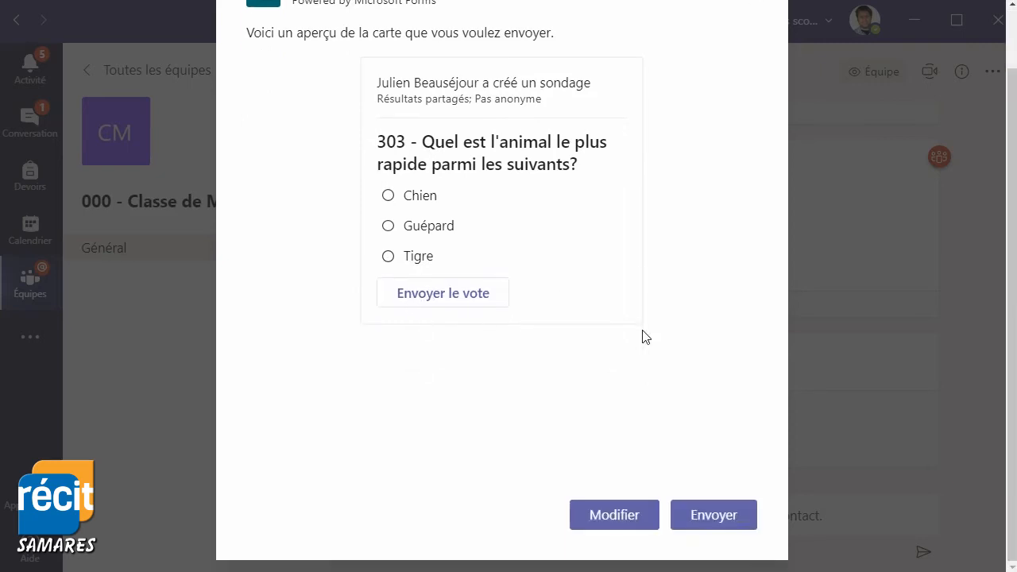
left_click(721, 522)
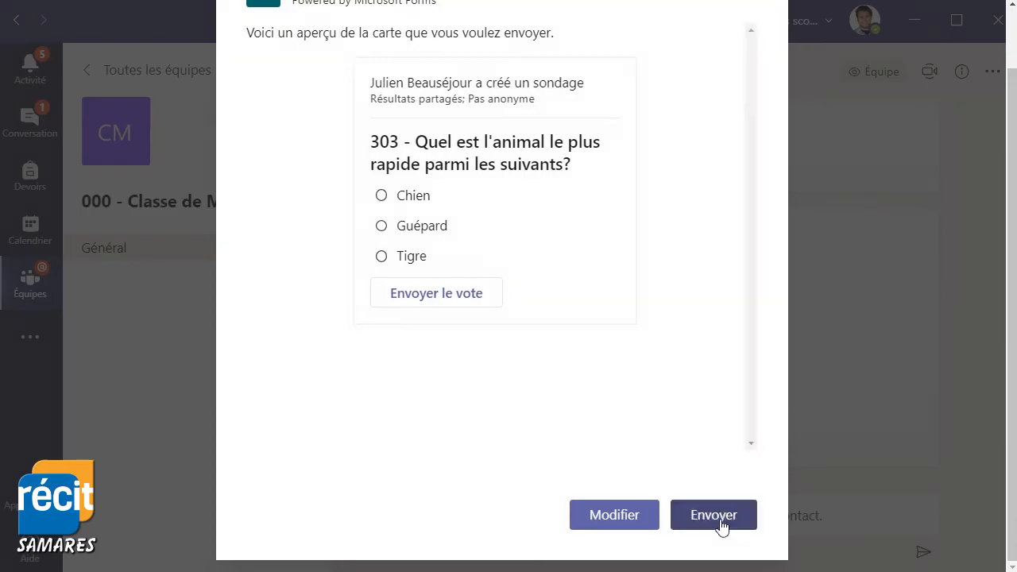
Step: Switch to the browser window signed in with the second Teams account and submit a vote for Guépard in the poll
scroll(840, 397, "up", 2)
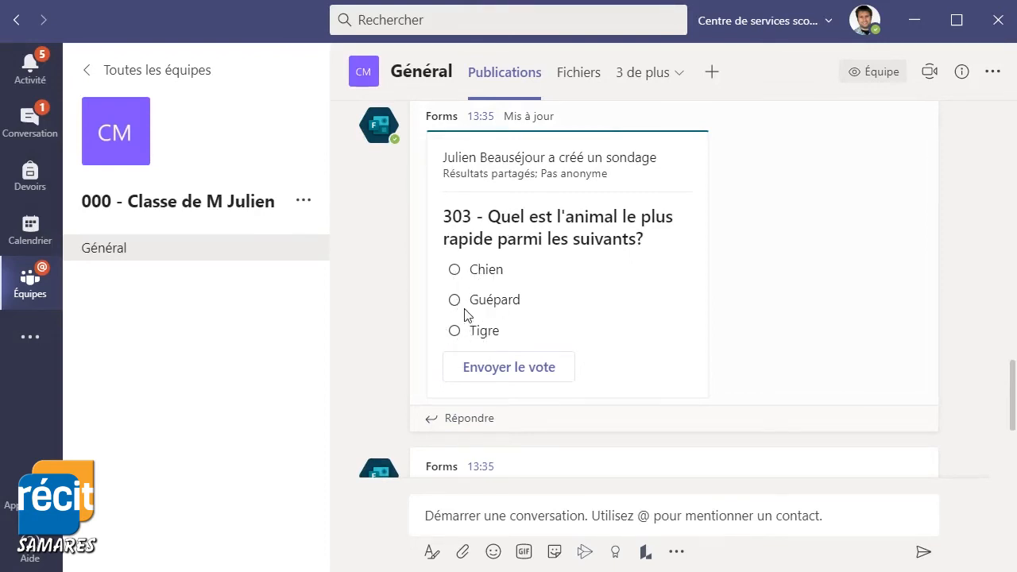
scroll(508, 357, "down", 3)
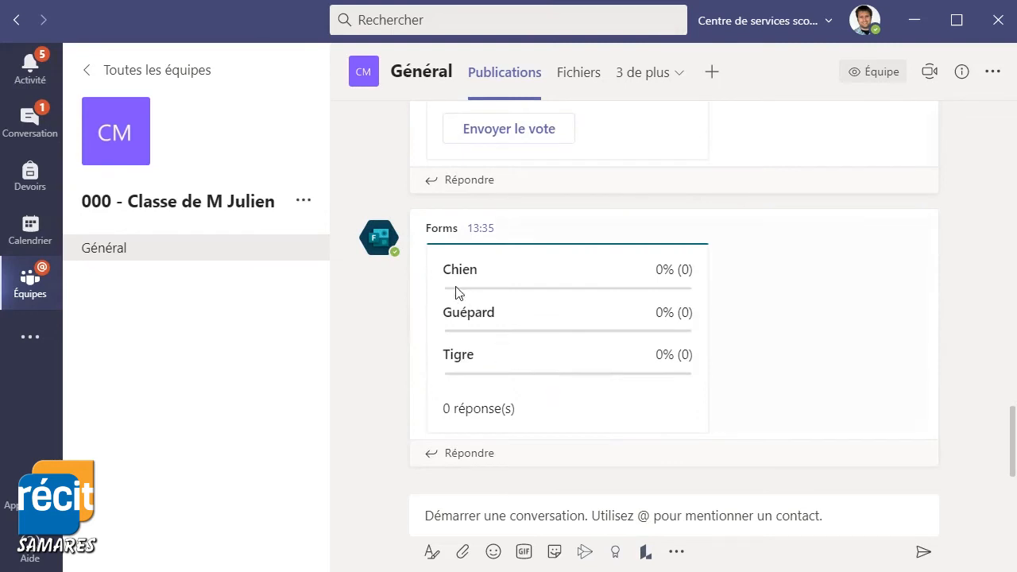
mouse_move(457, 292)
left_click_drag(1016, 571, 834, 40)
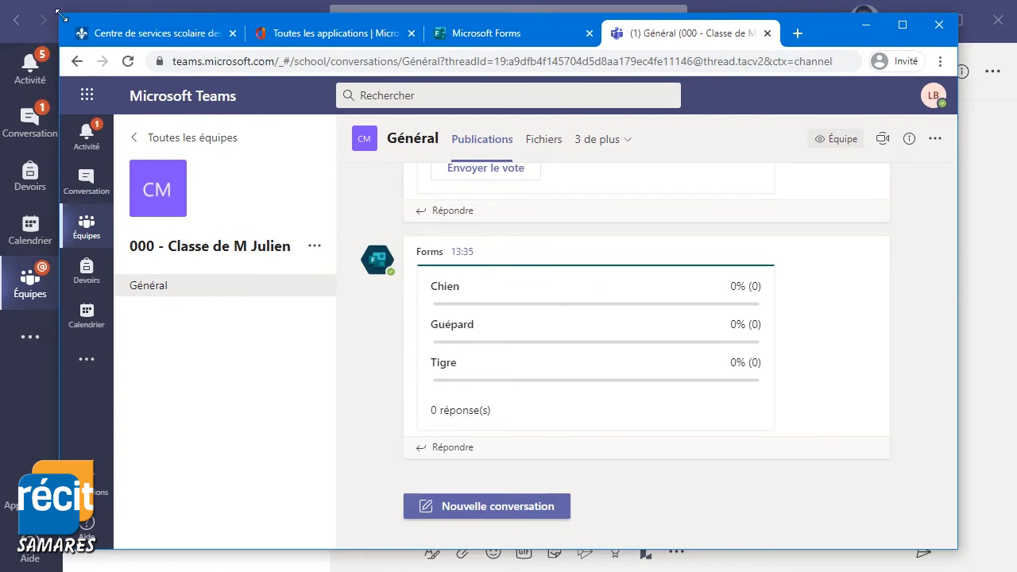
left_click_drag(60, 14, 0, 0)
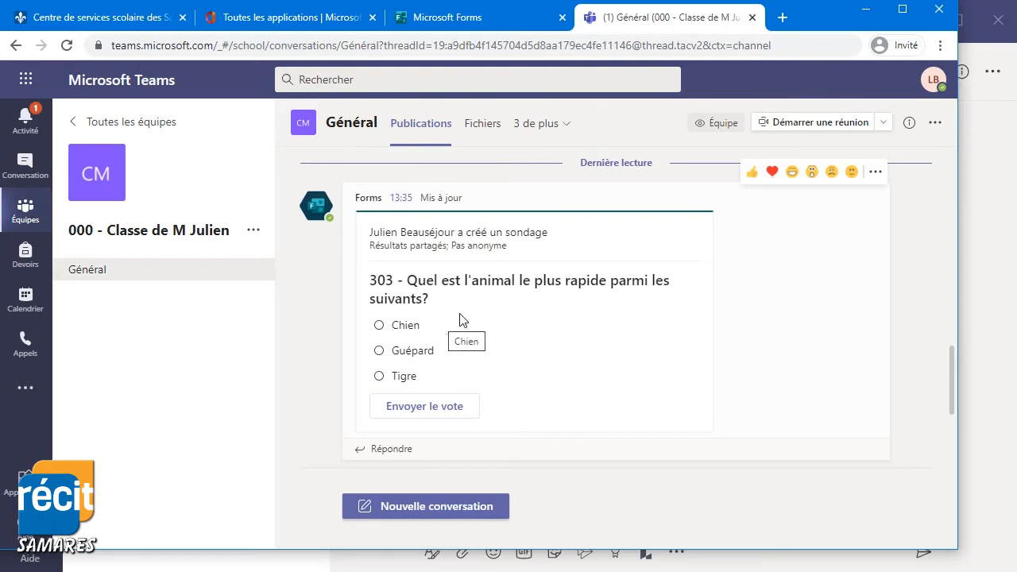
left_click(379, 352)
left_click(459, 407)
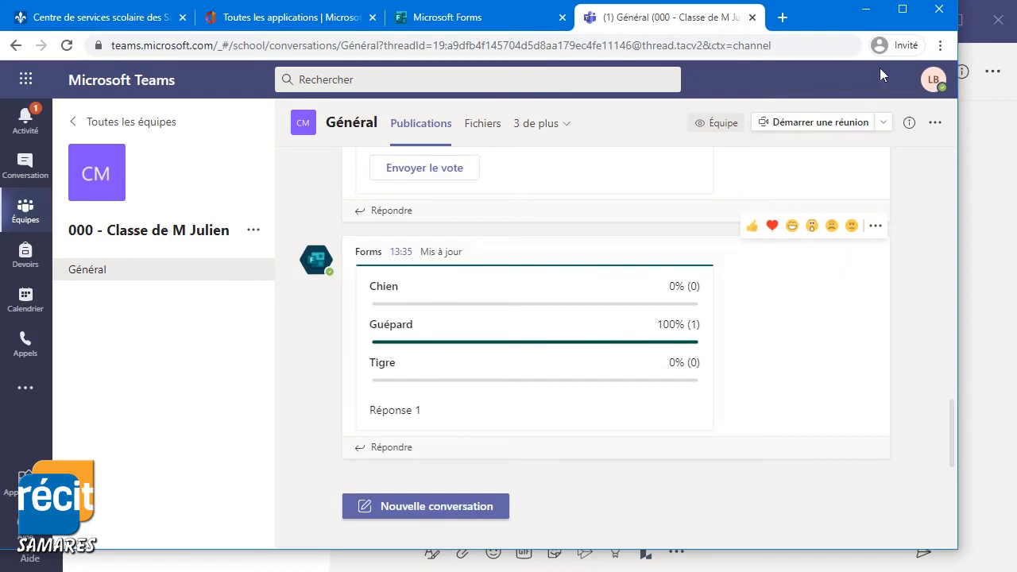
Step: Return to the Teams desktop app and examine the updated poll results and the poll card in the channel
left_click(864, 14)
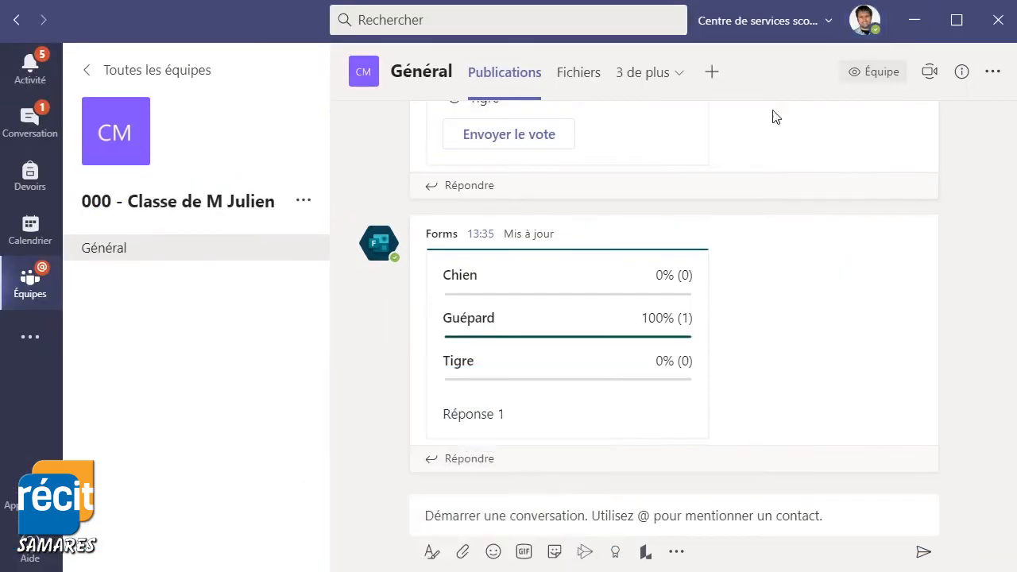
scroll(770, 335, "up", 2)
scroll(749, 317, "down", 3)
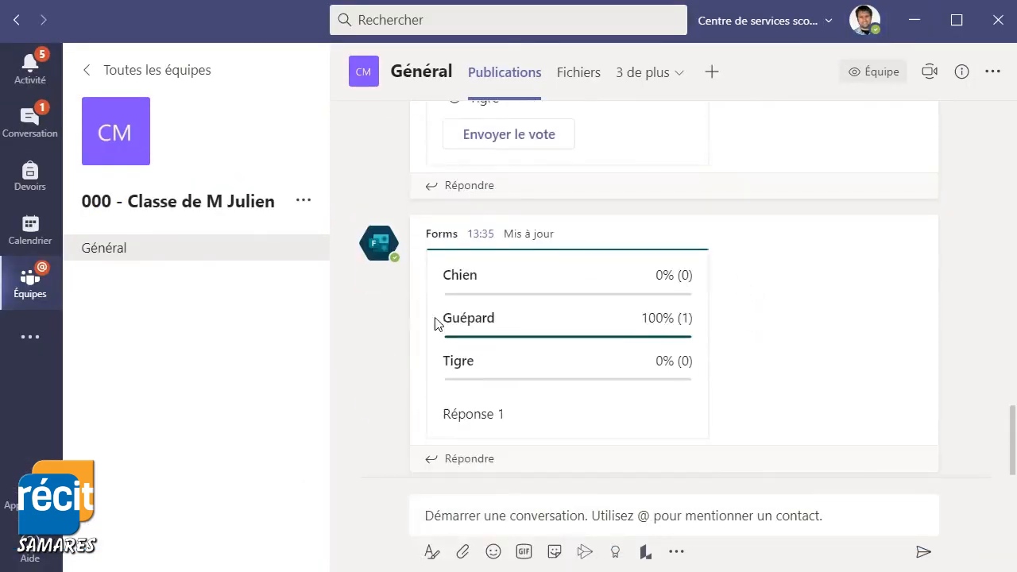
scroll(493, 332, "up", 2)
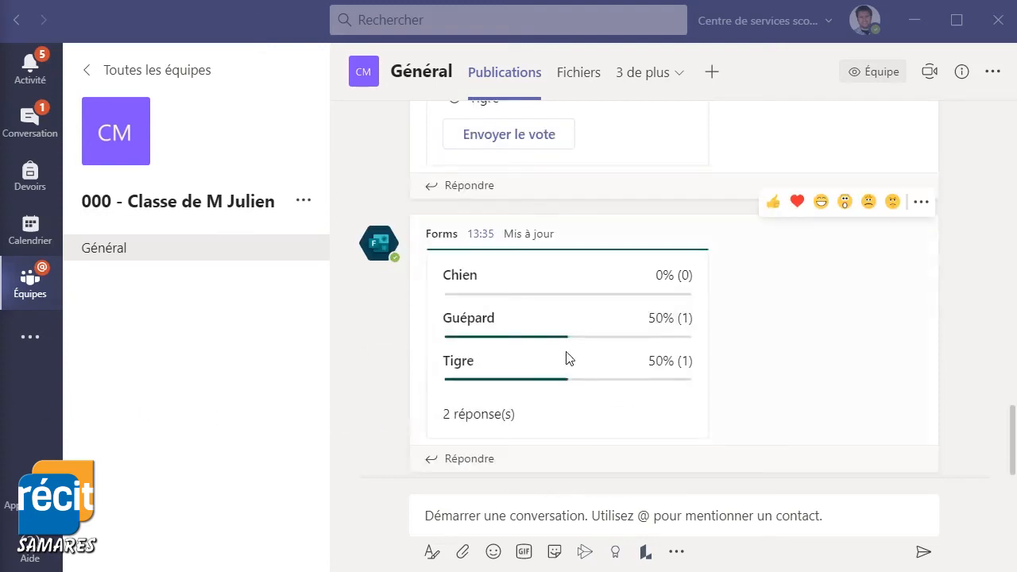
scroll(647, 380, "up", 3)
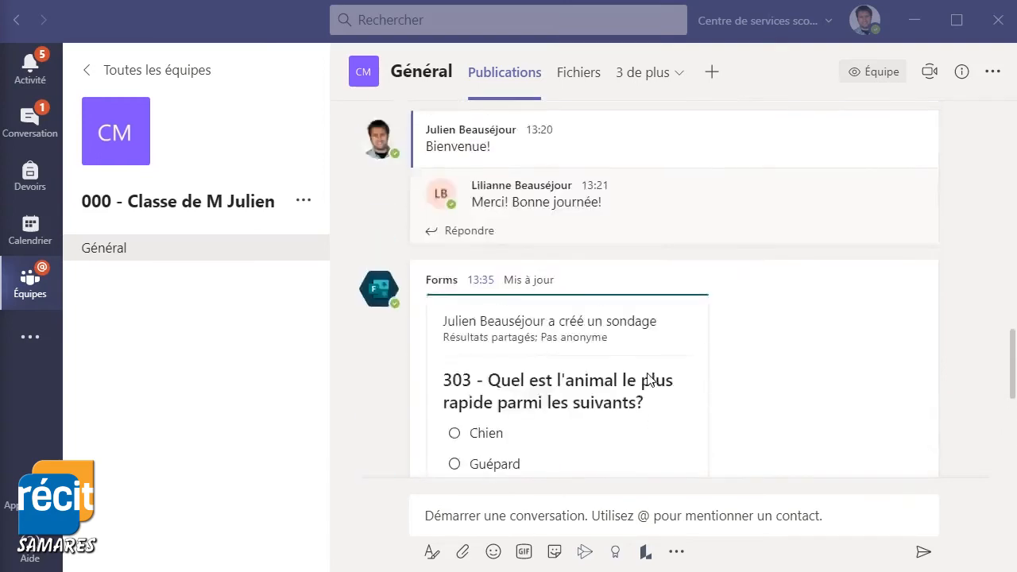
scroll(583, 364, "down", 3)
scroll(579, 356, "up", 1)
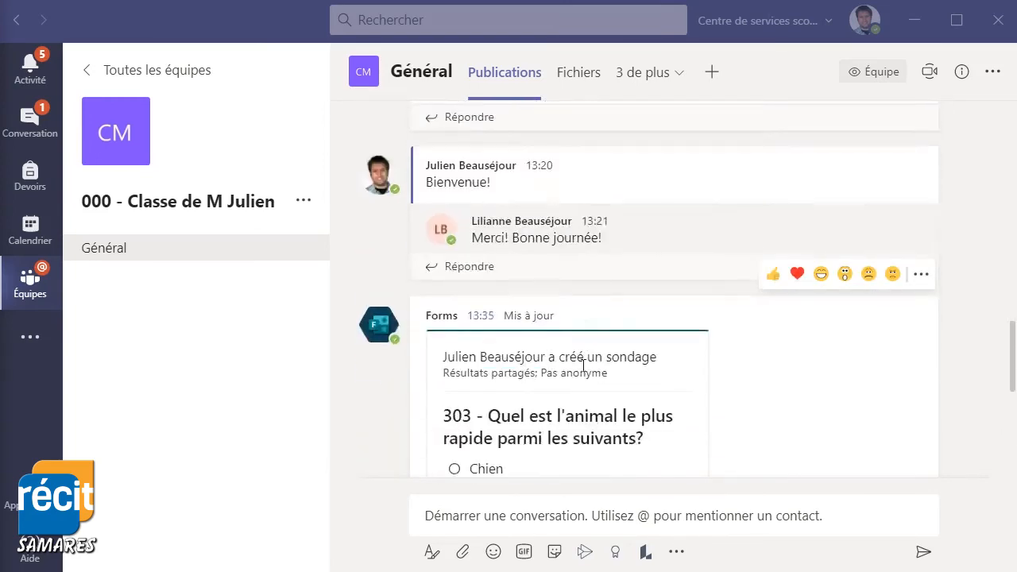
Step: Submit a vote for Guépard in the poll from the Teams desktop app
scroll(516, 369, "down", 1)
left_click(455, 385)
scroll(530, 370, "down", 2)
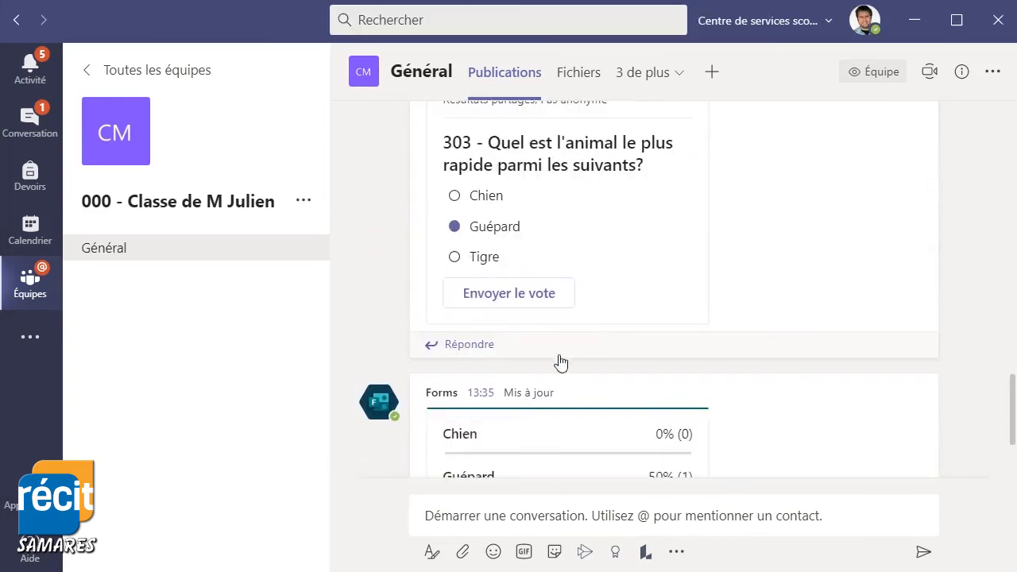
left_click(529, 292)
scroll(680, 331, "down", 2)
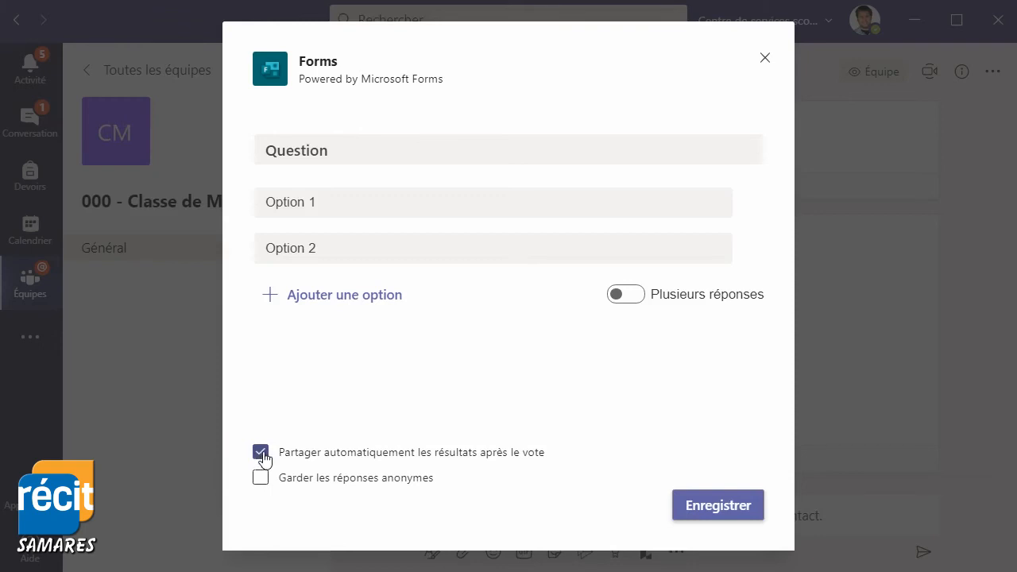
Step: Try turning off automatic sharing of results in a blank poll, and close it without saving
left_click(262, 454)
left_click(763, 59)
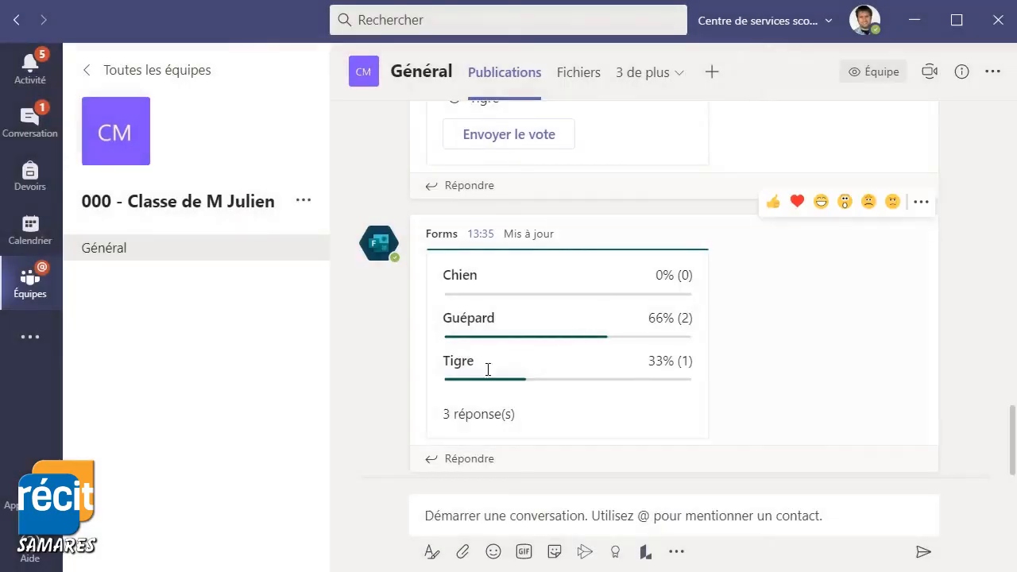
scroll(649, 297, "up", 2)
scroll(638, 295, "down", 3)
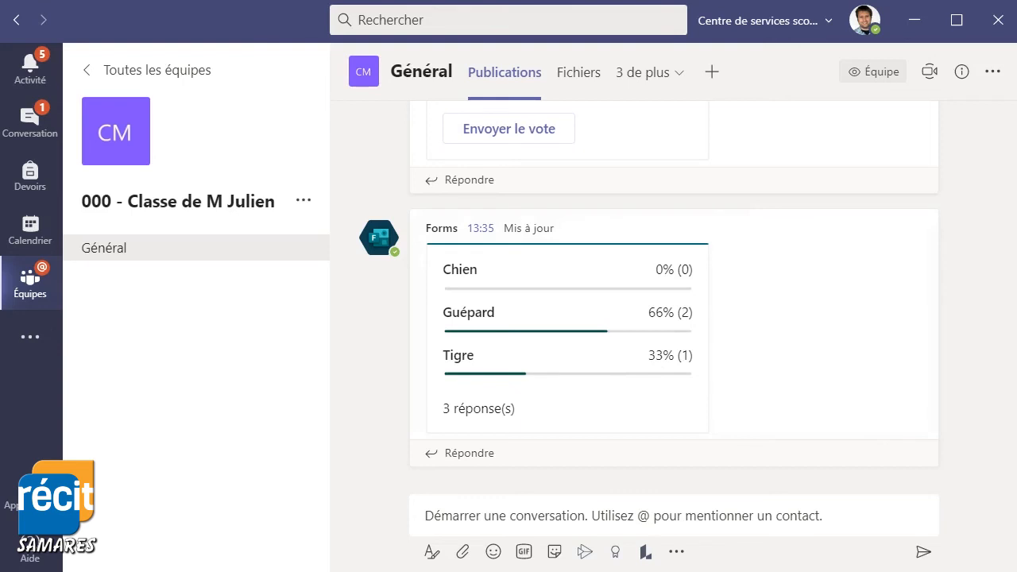
Step: Switch to Microsoft Forms in the browser and reload the Mes formulaires list
key("alt+Tab")
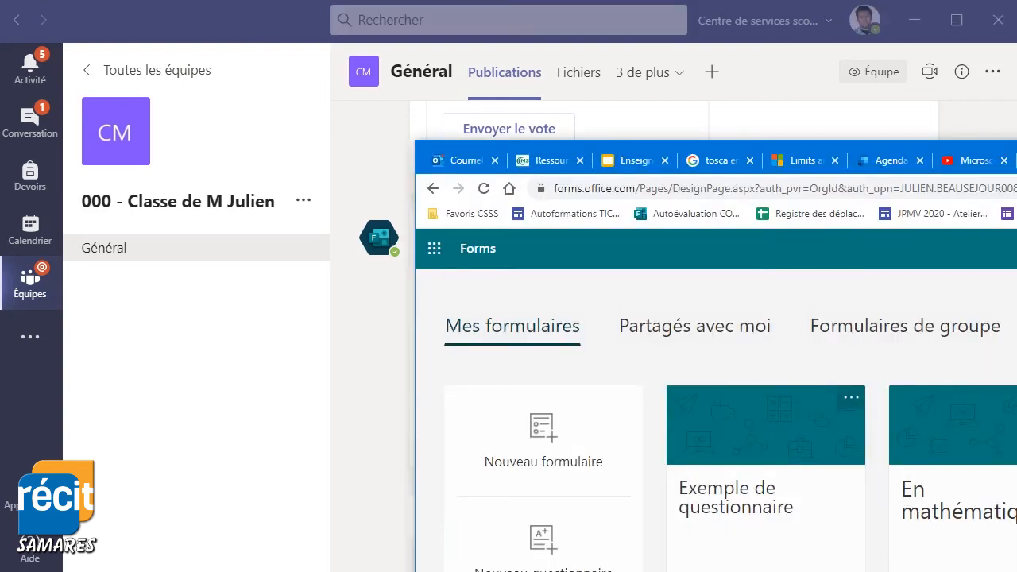
left_click_drag(1008, 146, 593, 4)
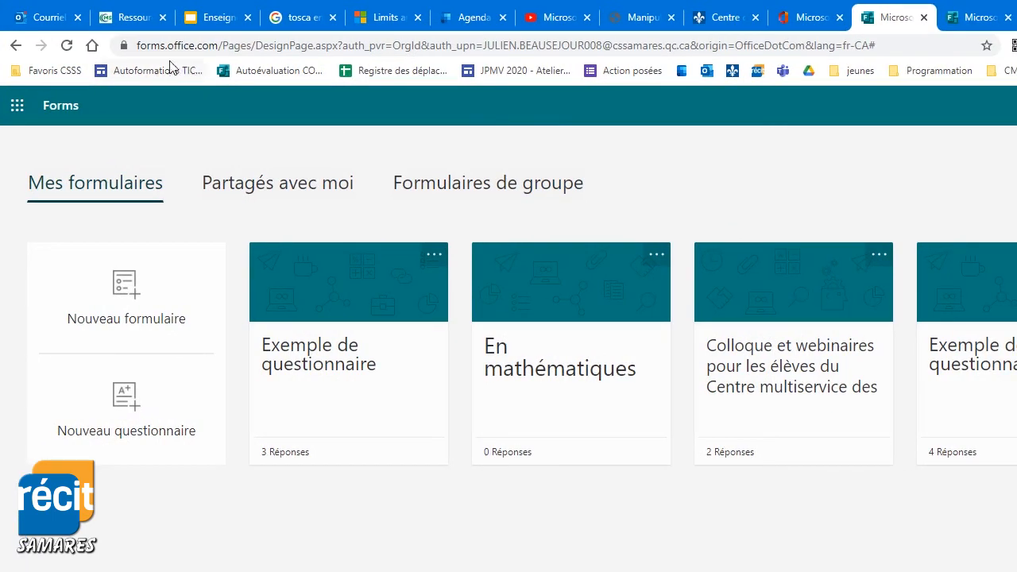
left_click(67, 46)
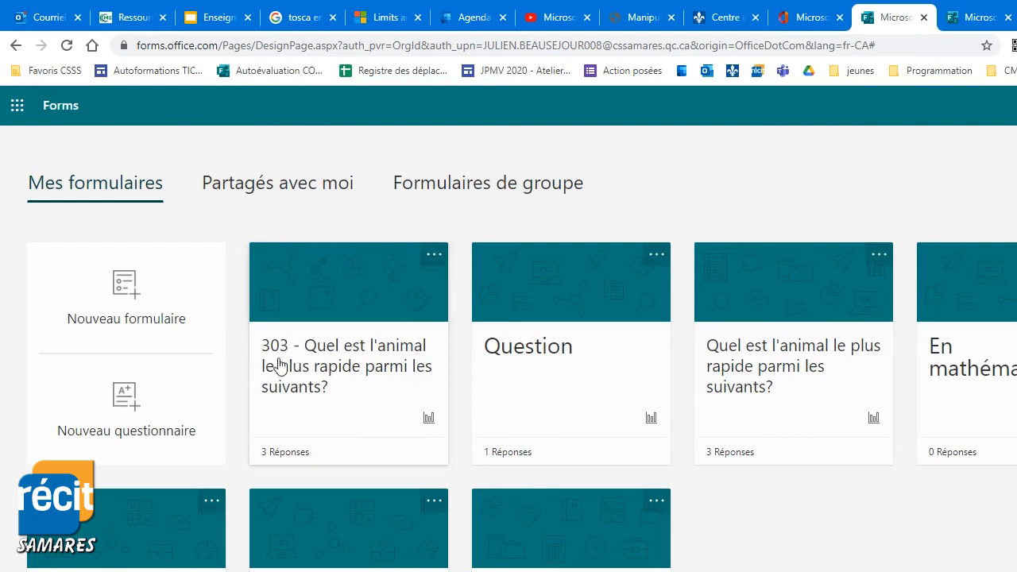
Step: Open the form "303 - Quel est l'animal le plus rapide parmi les suivants?" and examine its question and response summary
left_click(331, 359)
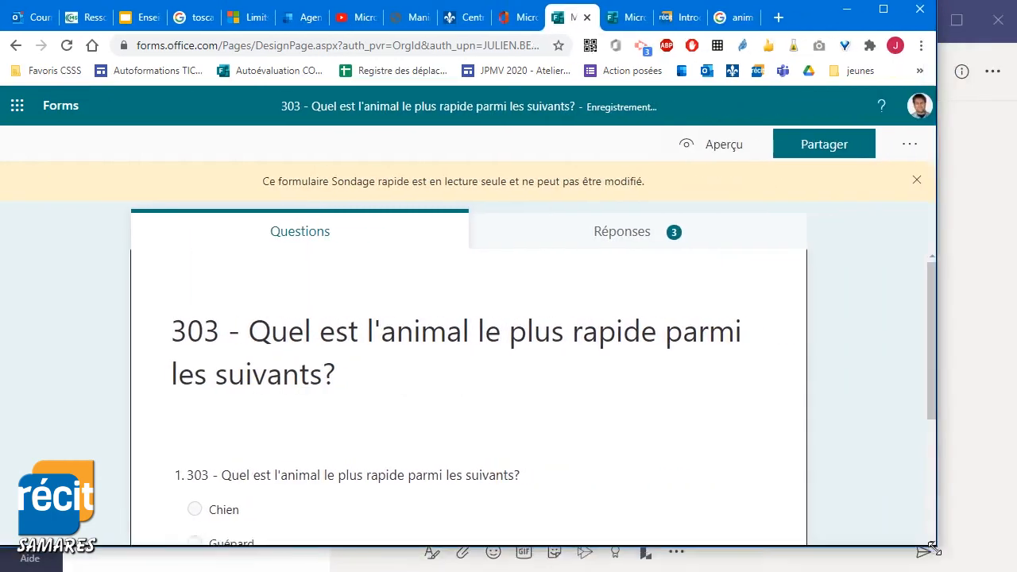
scroll(688, 300, "down", 3)
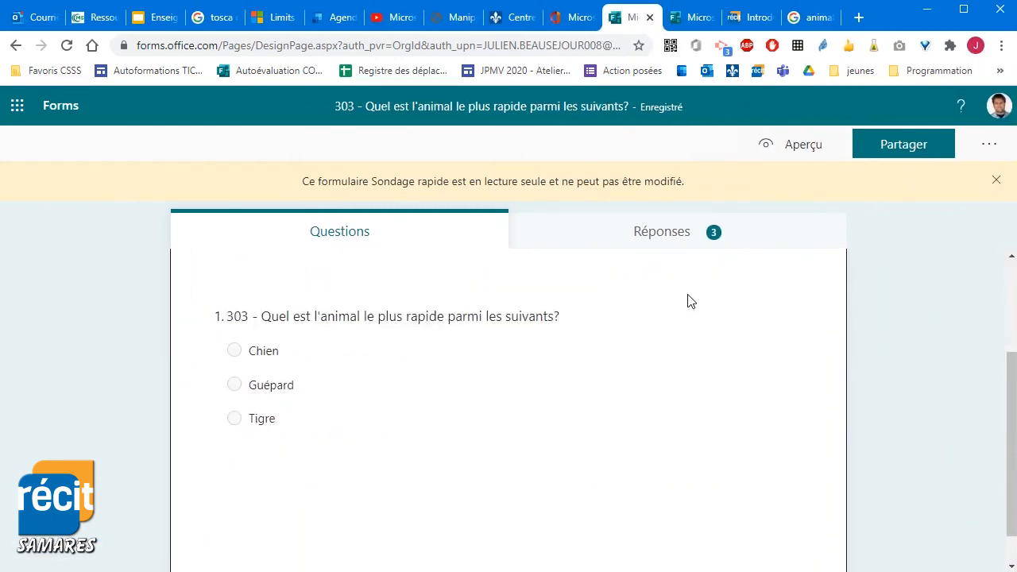
scroll(689, 300, "up", 3)
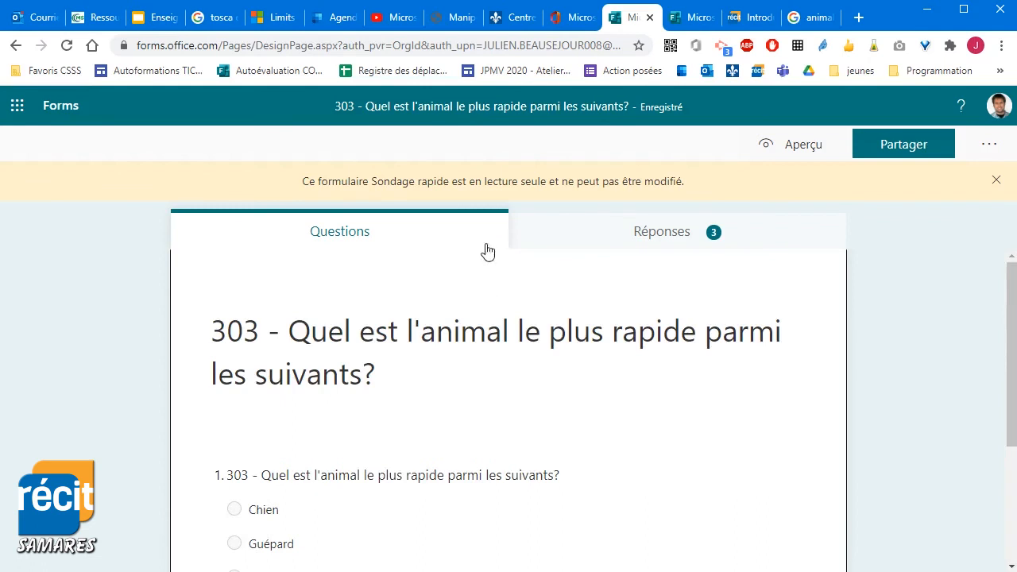
left_click(642, 243)
scroll(445, 384, "down", 2)
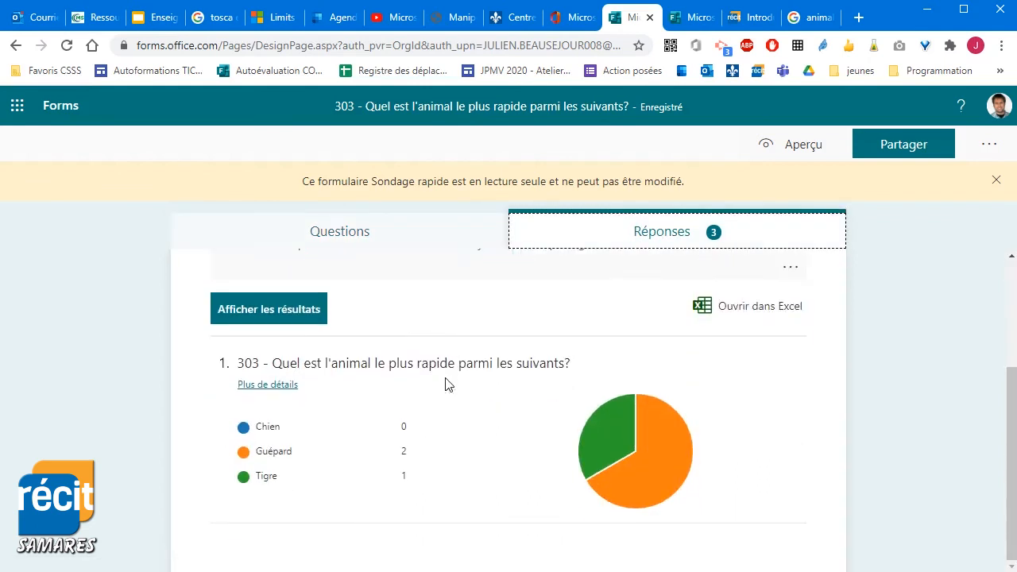
scroll(238, 450, "up", 2)
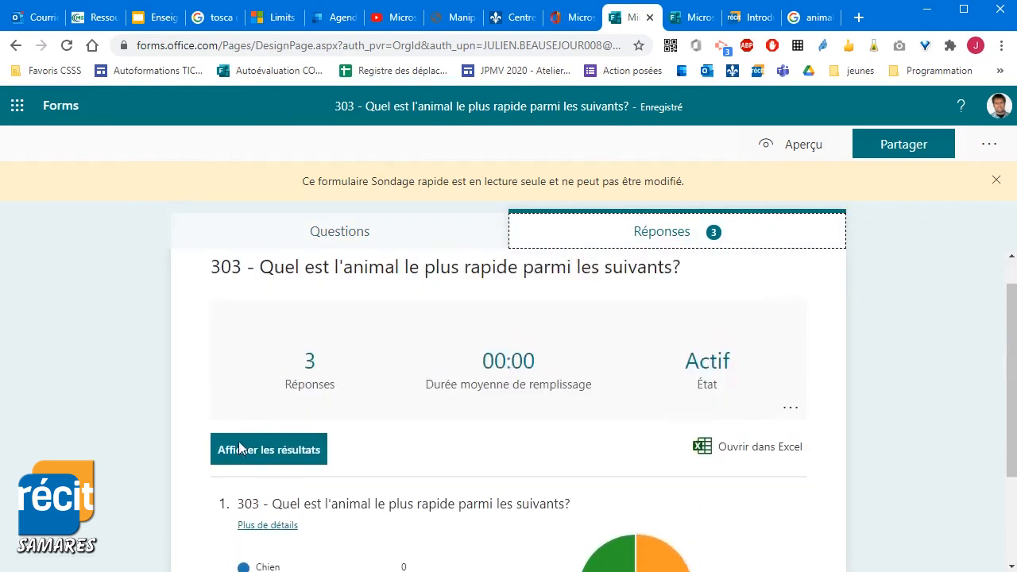
Step: Examine the individual answers of the poll's respondents, and return to the response summary
left_click(283, 490)
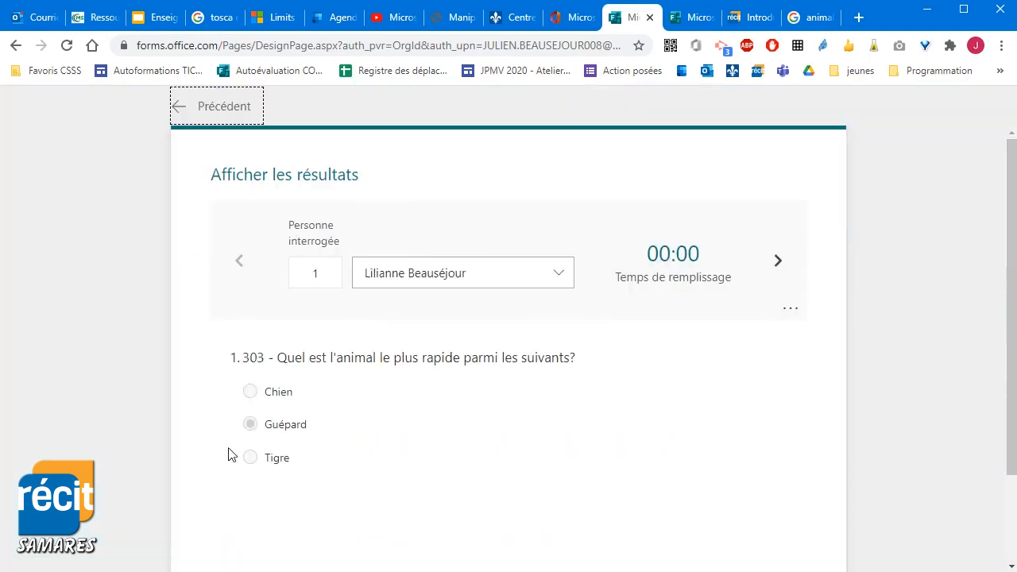
left_click(560, 278)
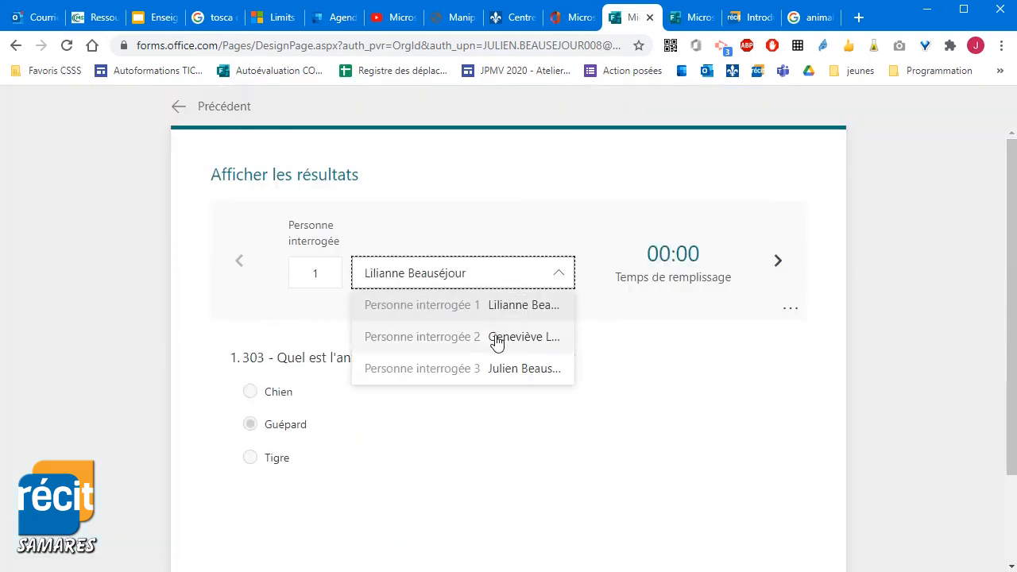
left_click(493, 368)
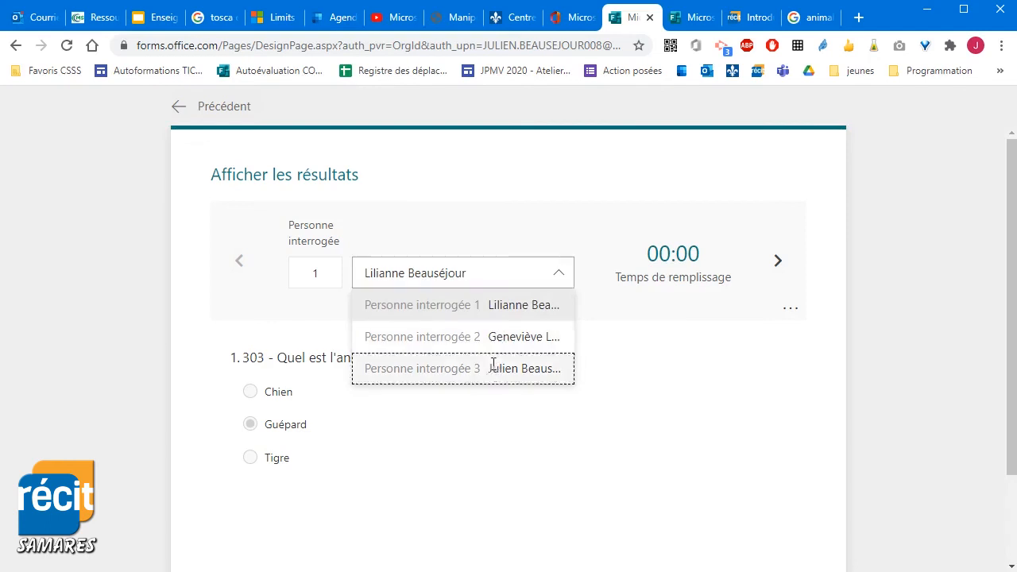
left_click(479, 290)
left_click(468, 339)
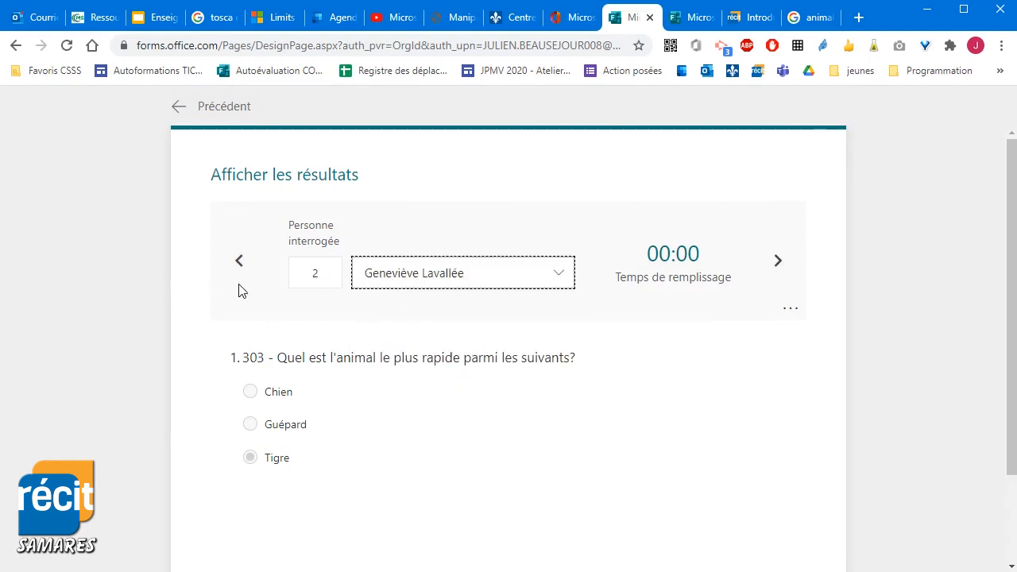
left_click(239, 260)
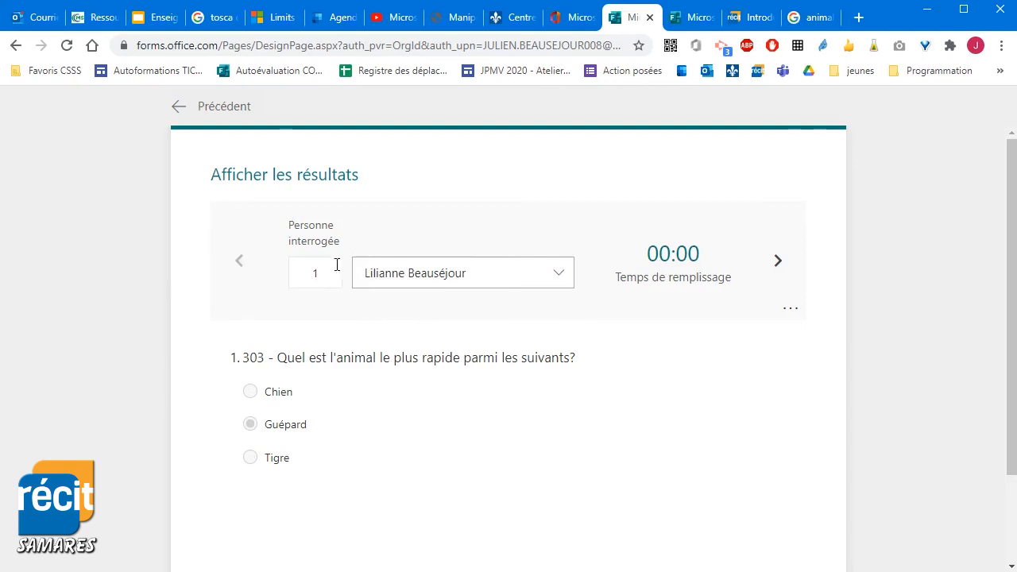
left_click(228, 109)
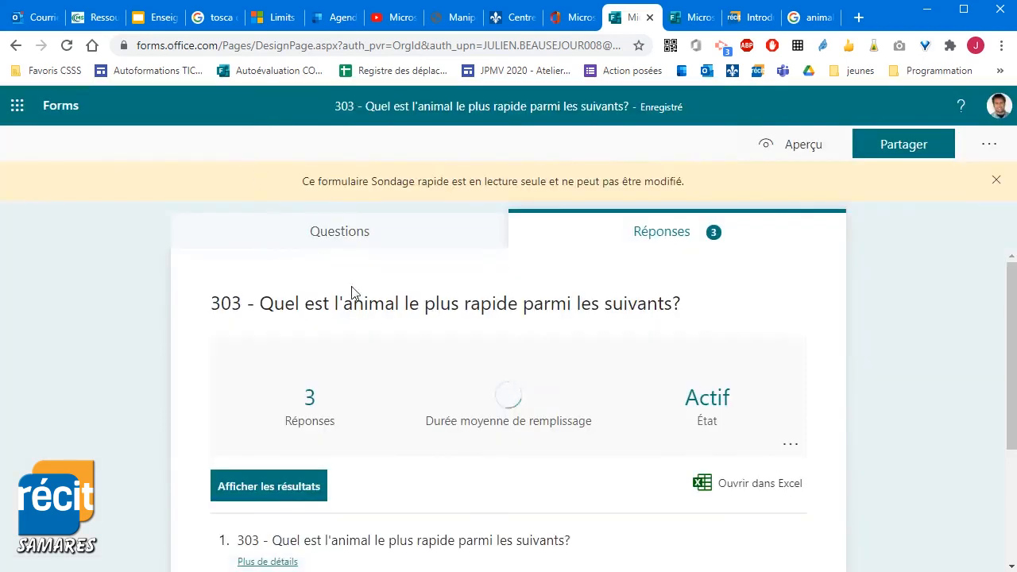
Step: Review the response chart, return to the Mes formulaires list and show the delete option for the 303 poll
scroll(454, 354, "down", 3)
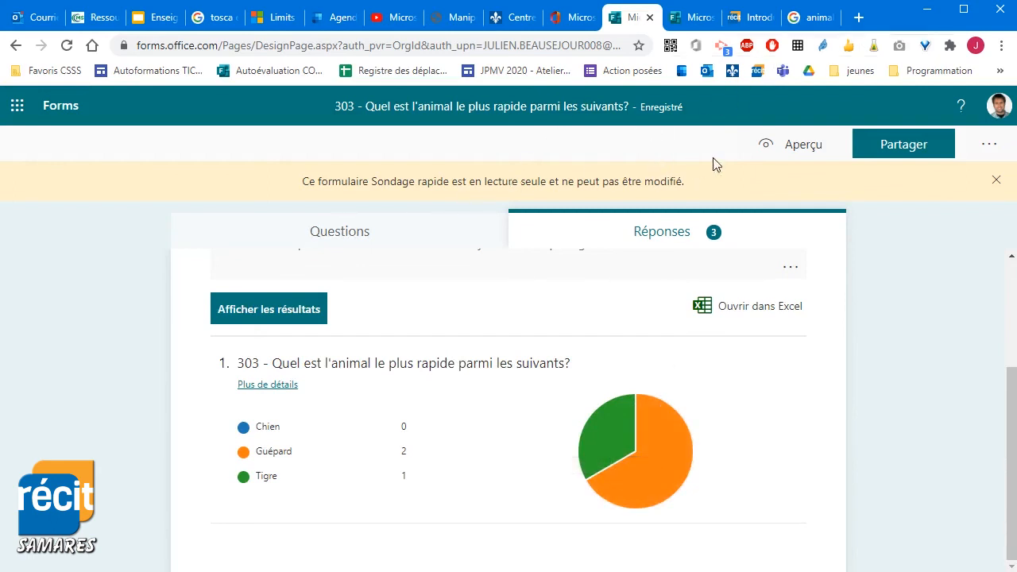
left_click(46, 111)
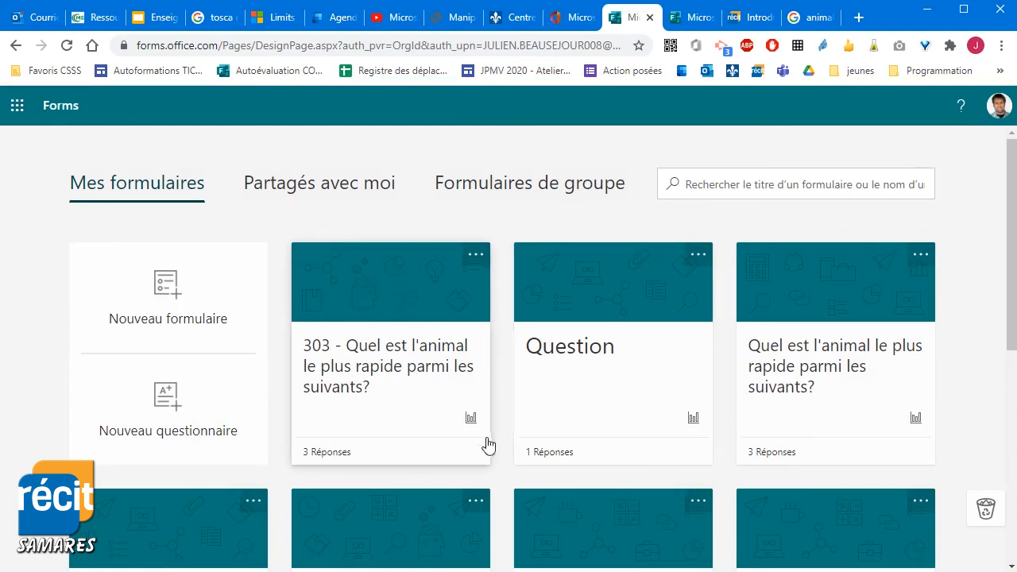
left_click(474, 256)
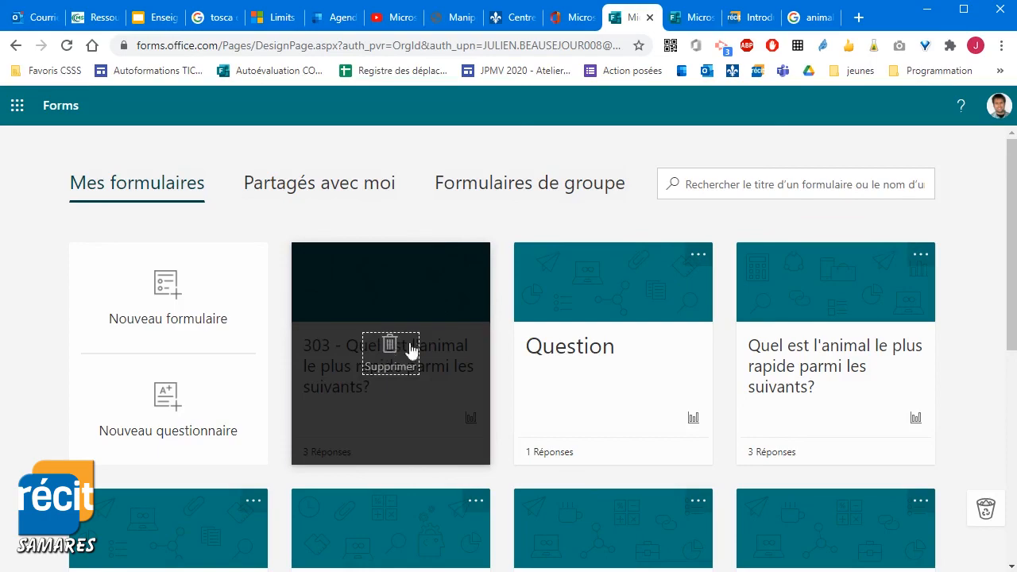
Step: Switch to the Teams desktop app, review the poll and results messages in the Général channel, and show the results message's available actions
left_click(926, 11)
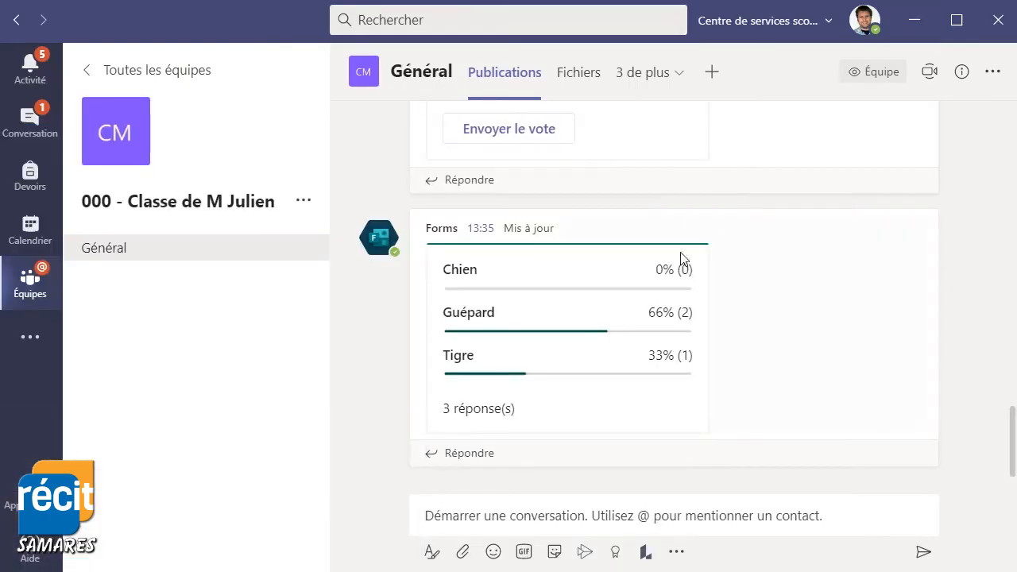
scroll(775, 334, "up", 3)
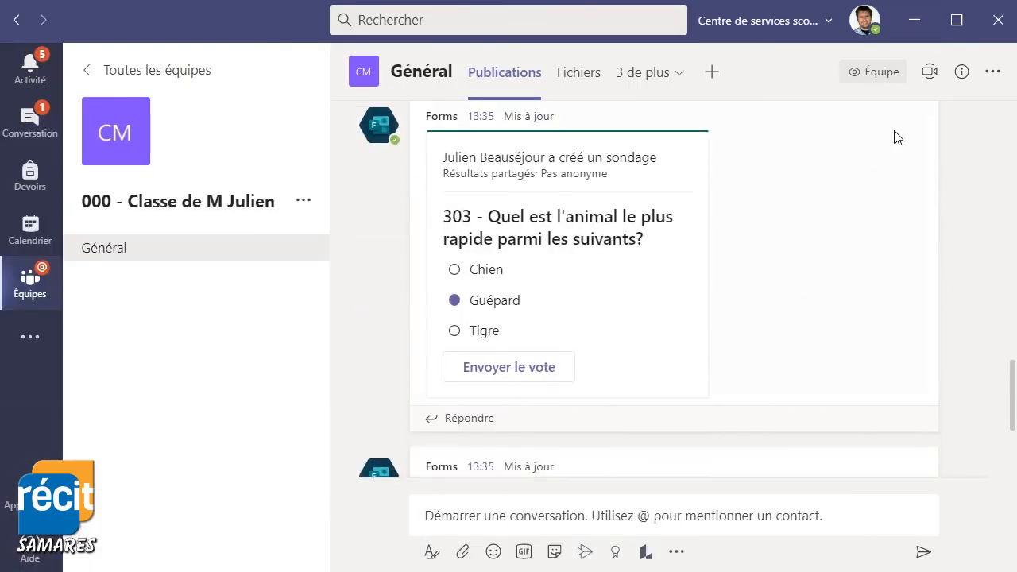
scroll(829, 189, "down", 2)
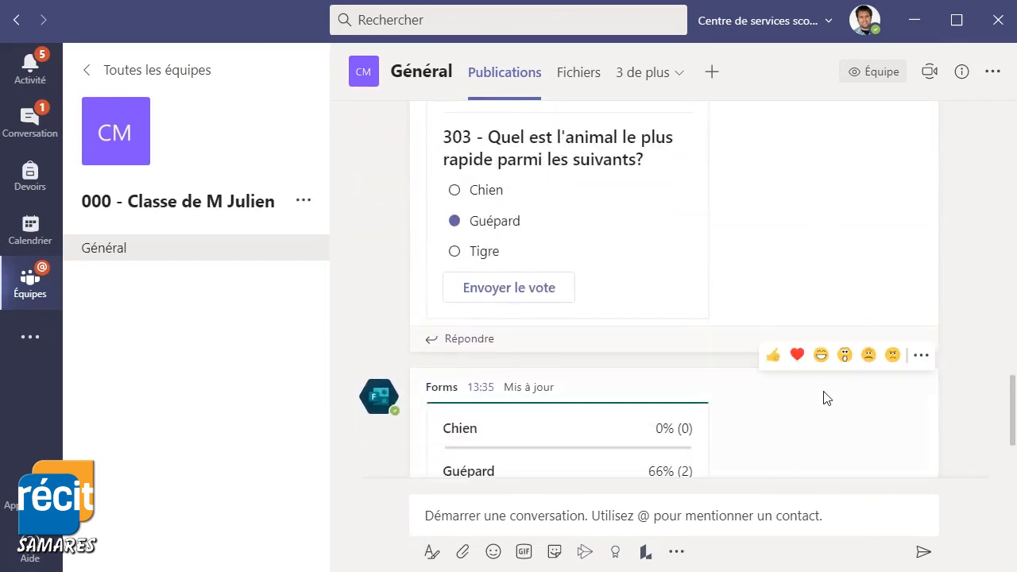
scroll(826, 397, "down", 2)
scroll(837, 379, "up", 2)
scroll(898, 295, "down", 2)
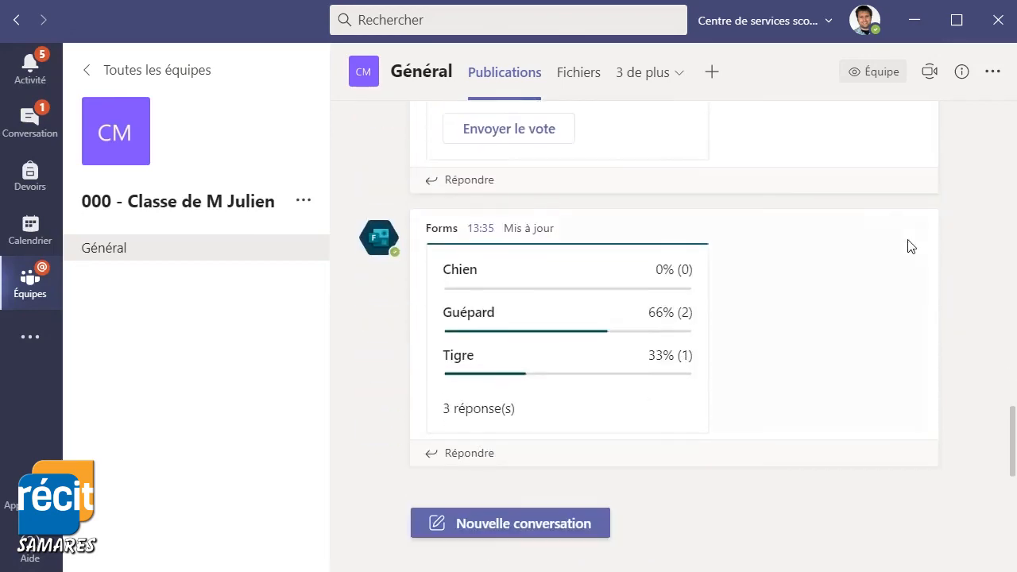
mouse_move(908, 218)
left_click(920, 198)
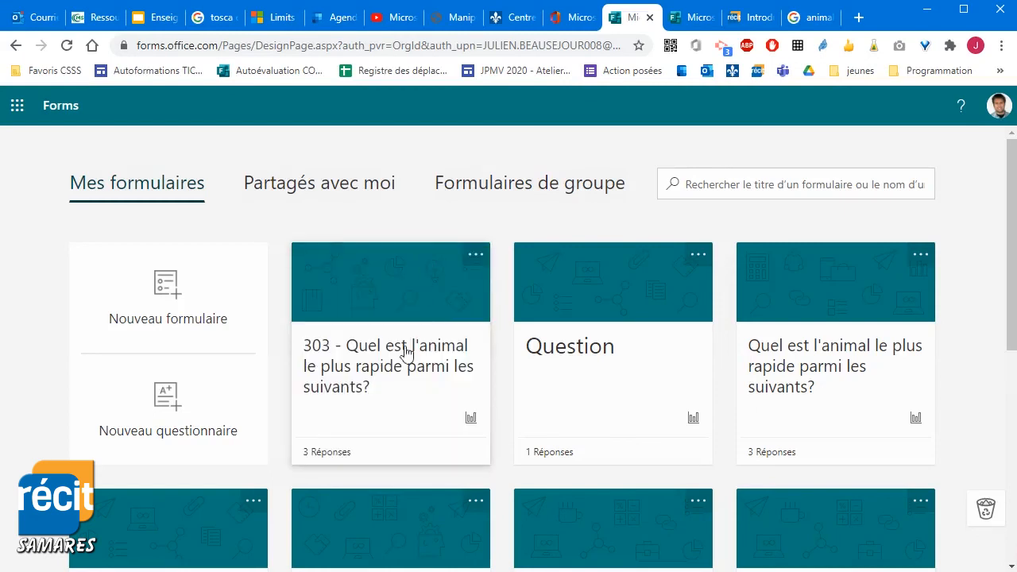
Step: Switch to Microsoft Forms in the browser and delete the 303 poll from Mes formulaires to the recycle bin
left_click(476, 256)
left_click(399, 354)
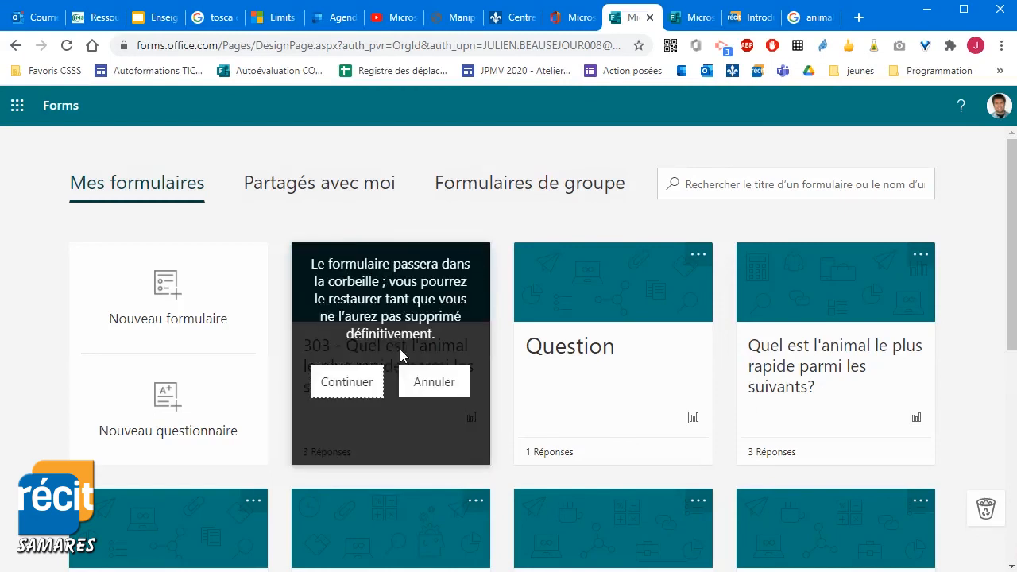
left_click(367, 389)
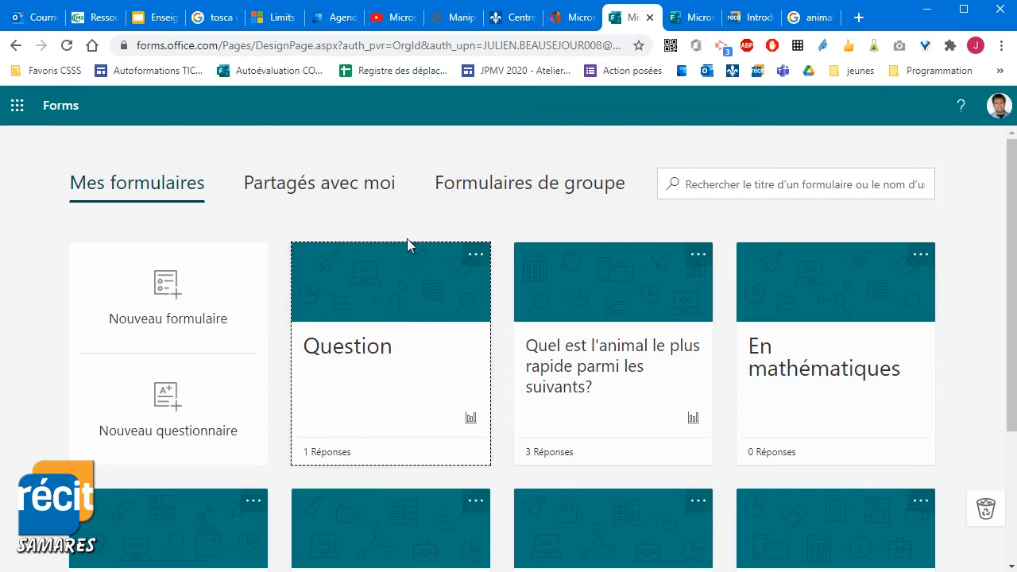
Step: Look through the remaining forms and the recycle bin of Mes formulaires, and return to the forms list
scroll(424, 227, "down", 3)
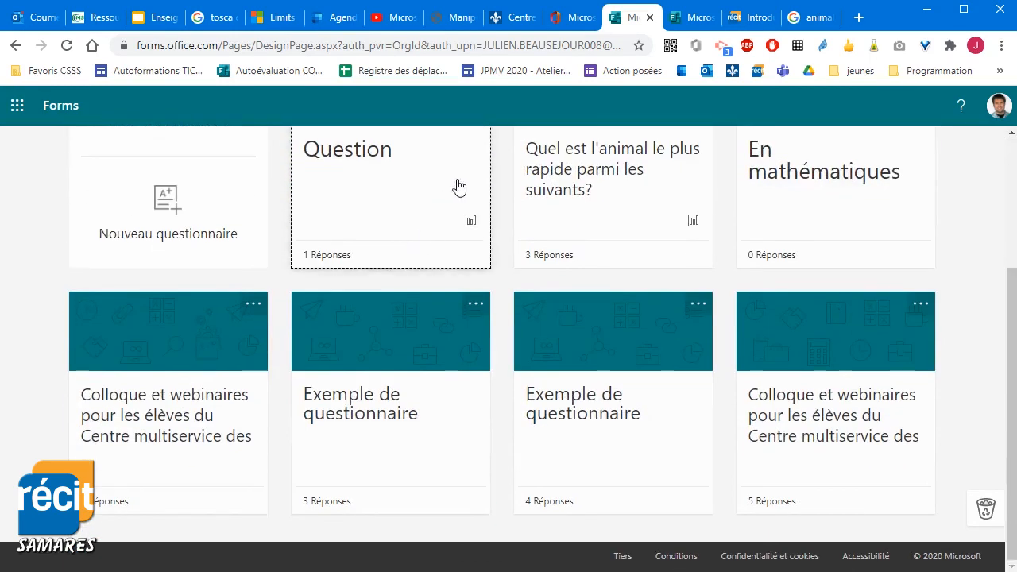
left_click(985, 512)
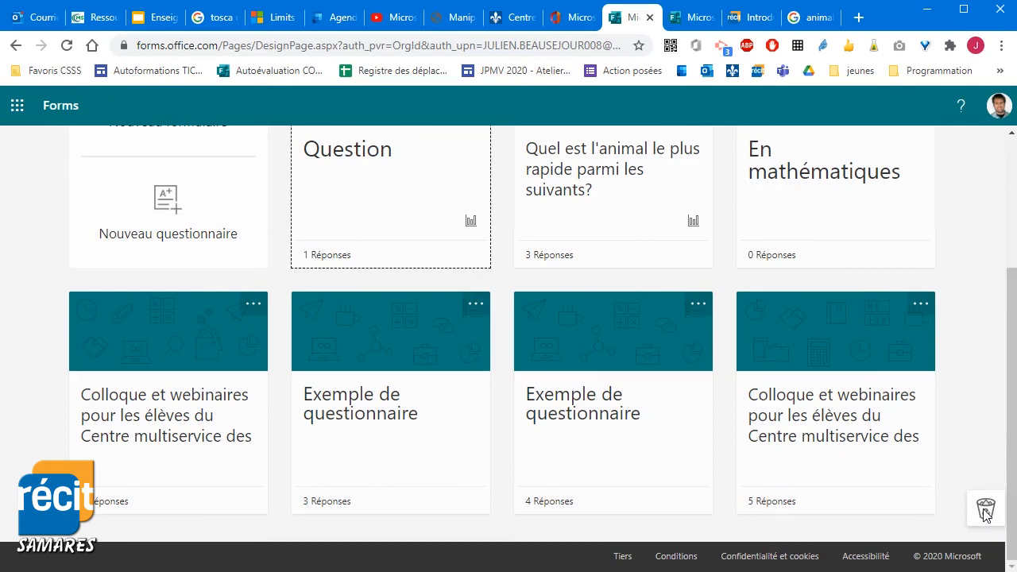
mouse_move(212, 336)
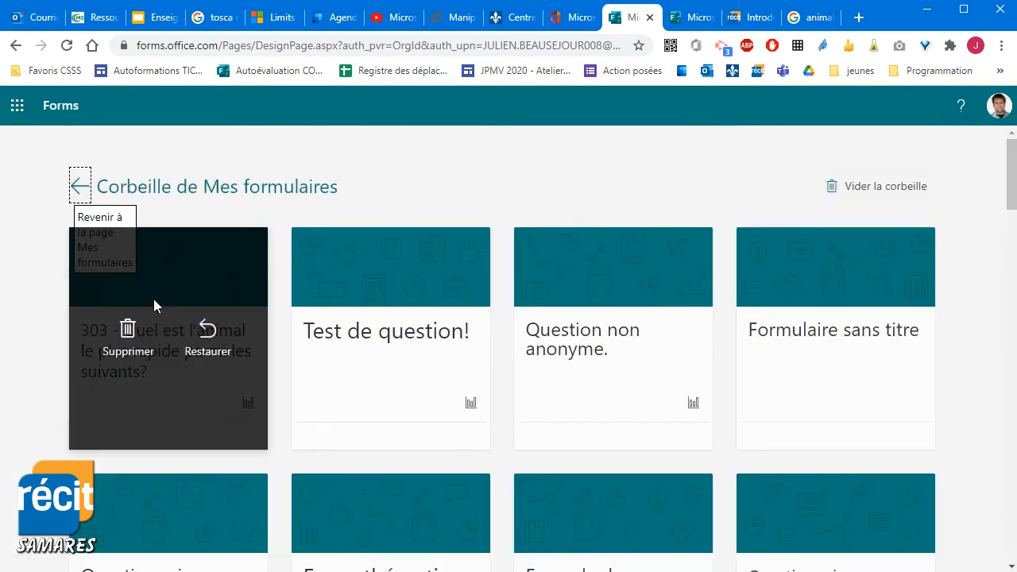
left_click(81, 186)
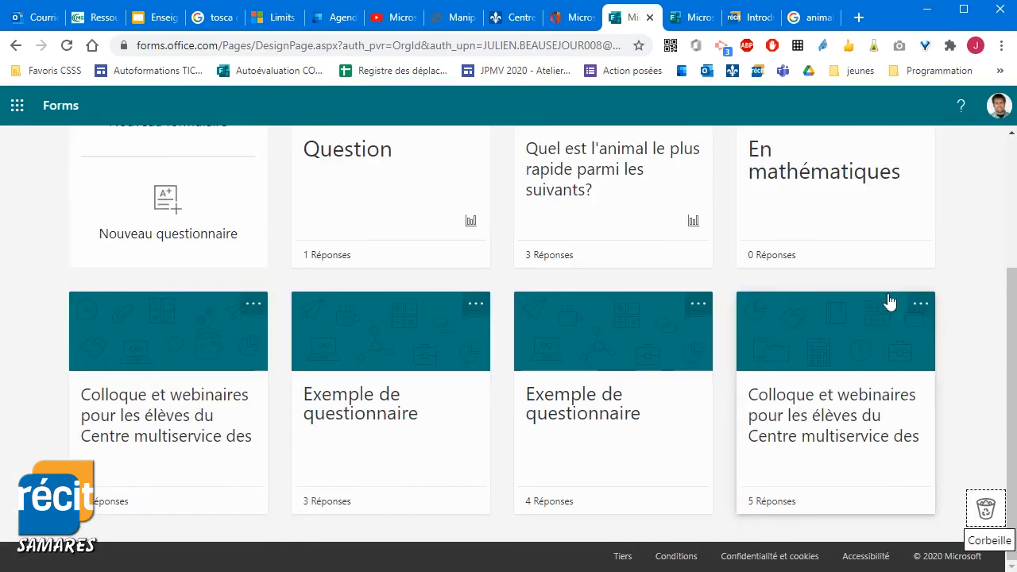
Step: Switch back to the Teams desktop app and check the 303 poll card in the Général channel
left_click(925, 10)
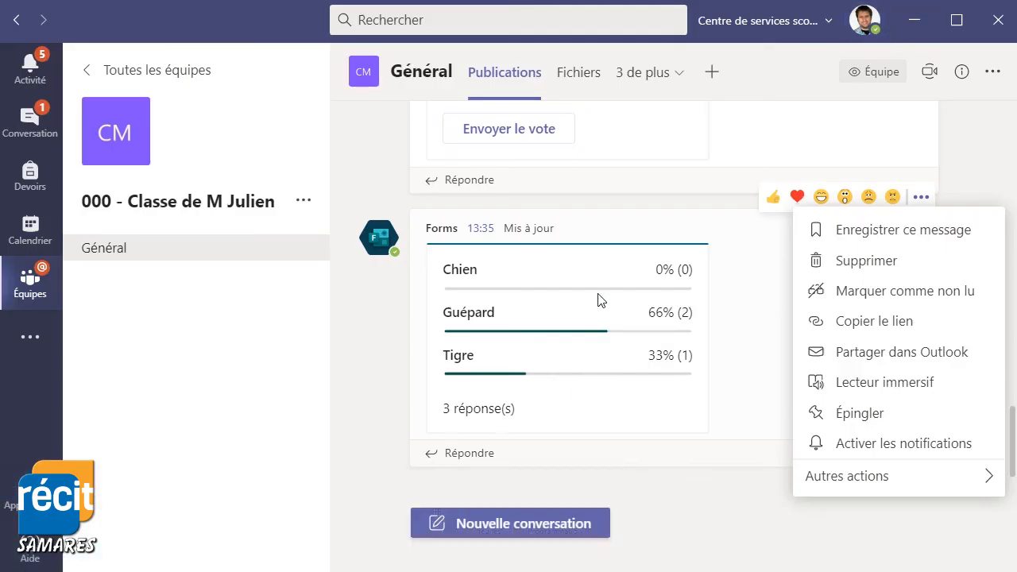
scroll(600, 300, "up", 2)
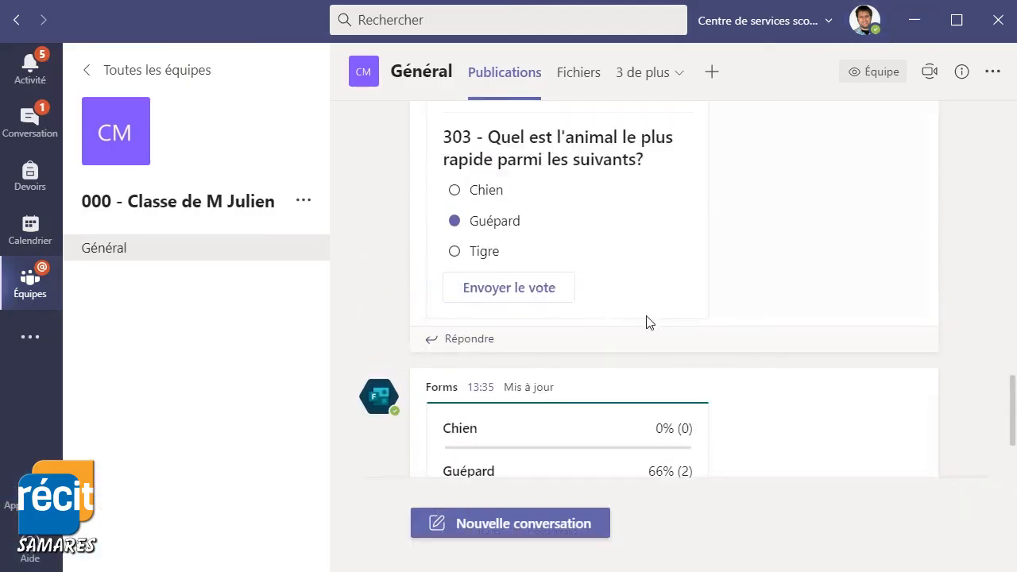